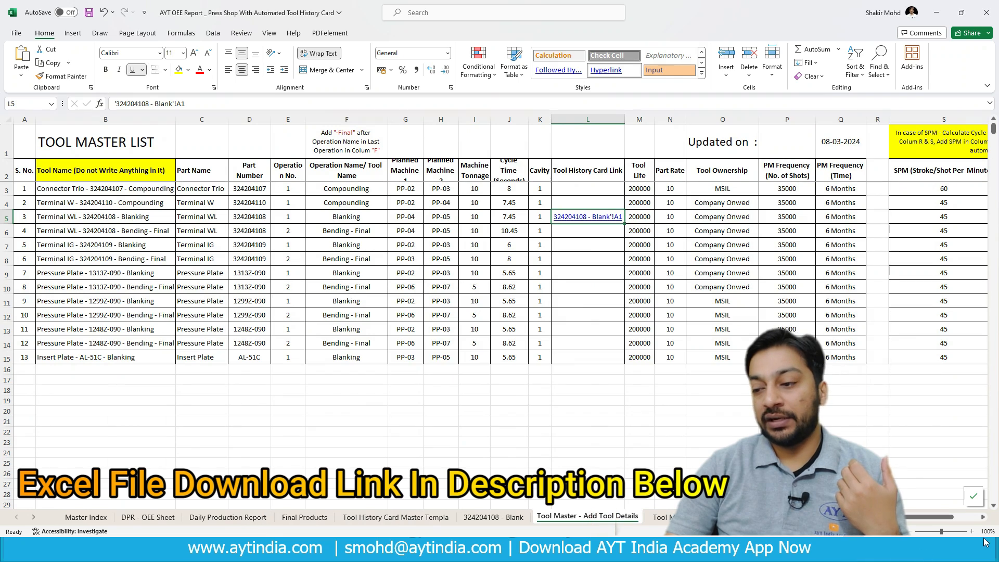
- Examine the tool master list's tool name, part, operation and planned machine columns at a larger zoom
left_click(972, 531)
left_click(972, 531)
left_click(972, 531)
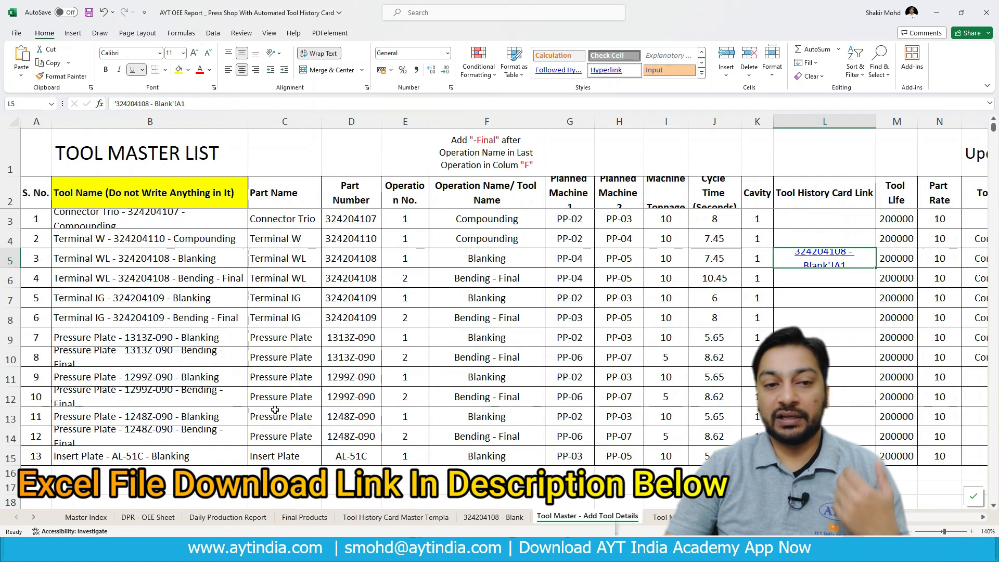
left_click(145, 240)
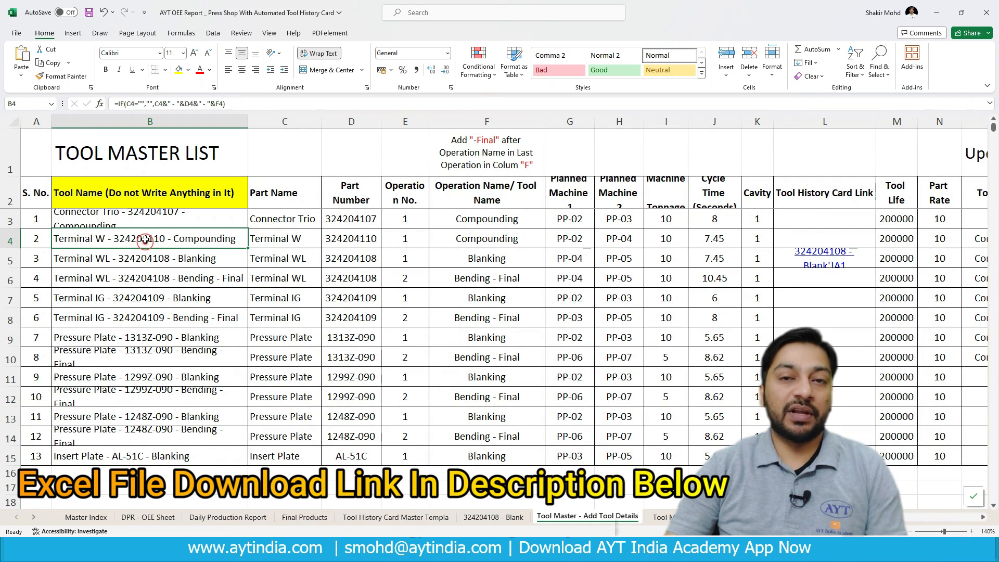
left_click(267, 227)
left_click(353, 229)
left_click(411, 221)
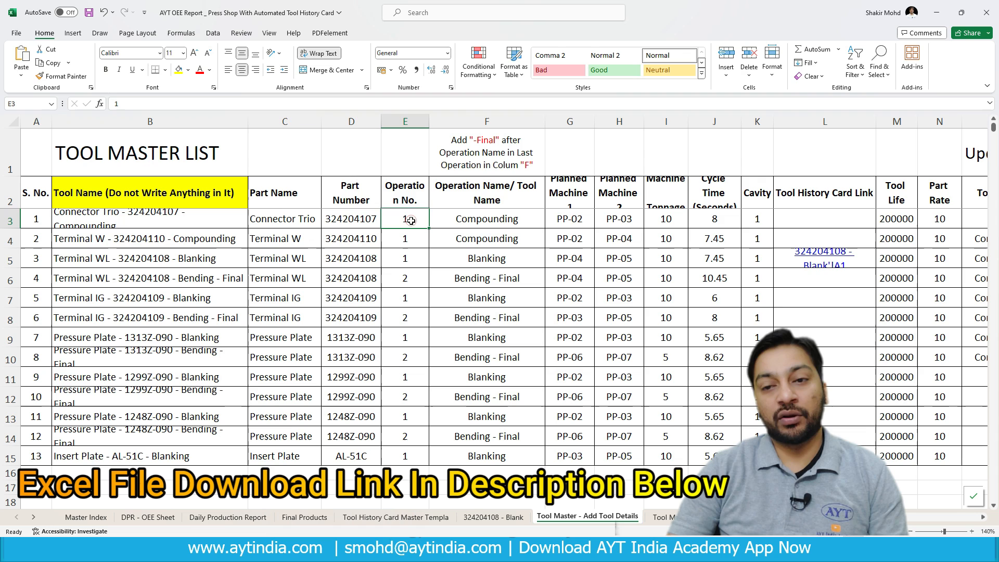
left_click(515, 219)
left_click(571, 224)
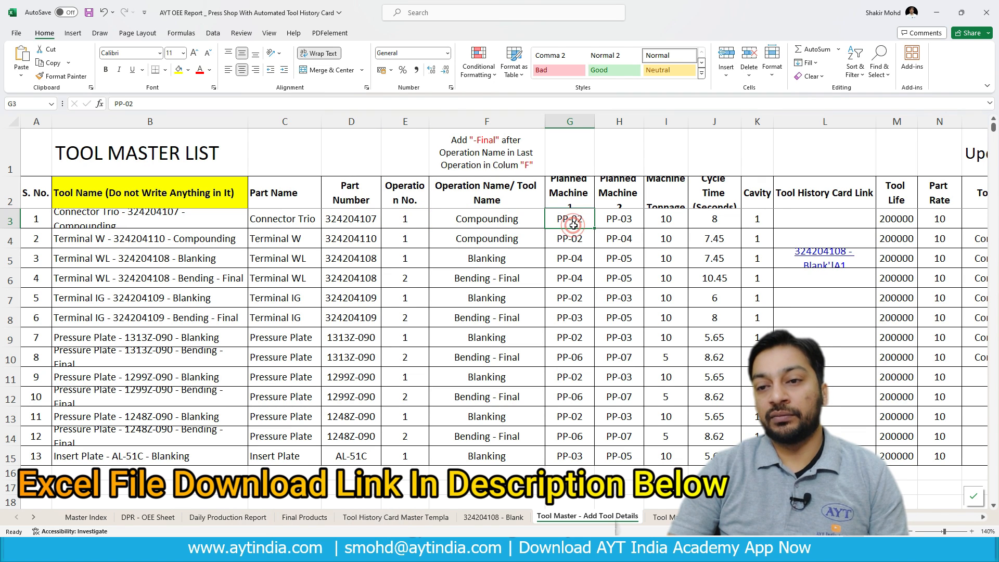
- Widen the Machine Tonnage and Cycle Time (Seconds) columns so their full headings fit
left_click(668, 221)
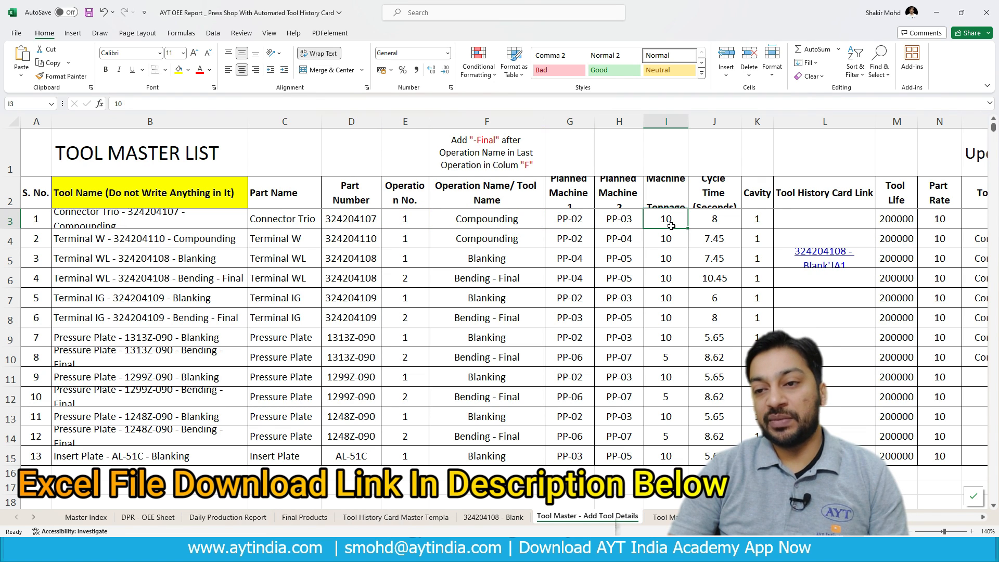
left_click_drag(688, 123, 750, 123)
left_click(758, 218)
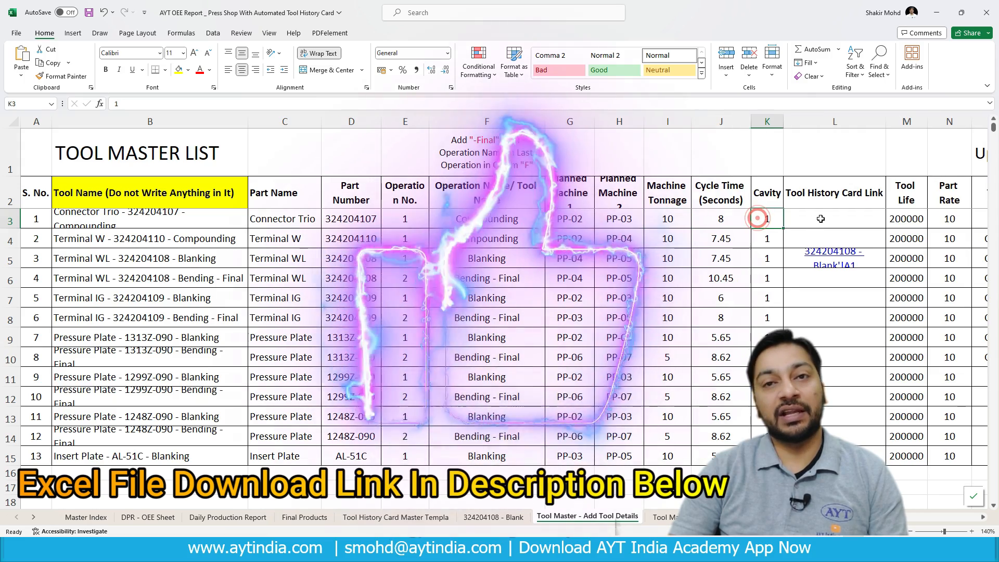
- Examine the first tool's history card link, tool life, part rate, ownership and shot-based PM frequency entries
left_click(820, 218)
scroll(820, 219, "right", 3)
scroll(683, 222, "right", 2)
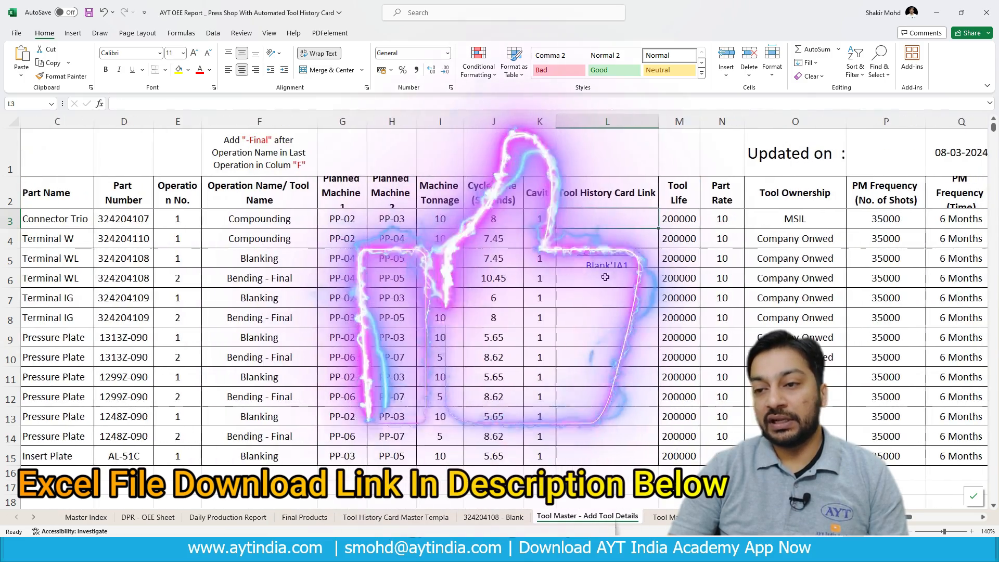
left_click(682, 222)
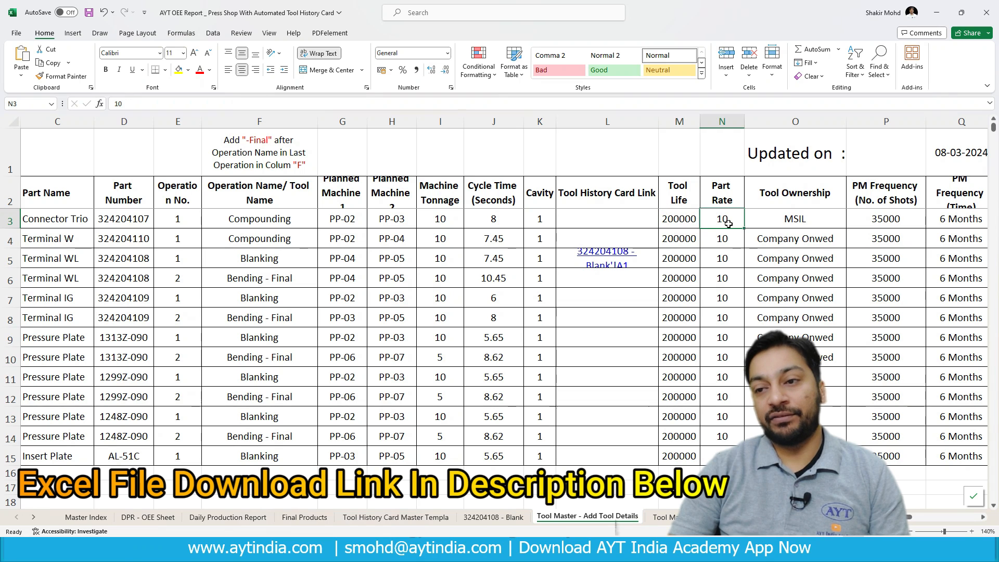
left_click(728, 223)
left_click(809, 223)
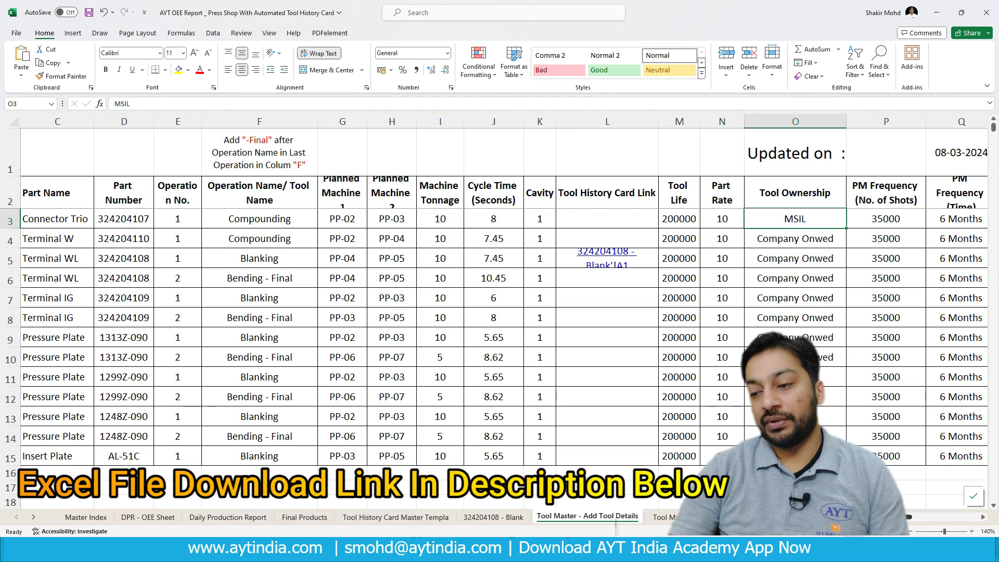
scroll(780, 260, "right", 3)
left_click(764, 222)
- Widen the PM Frequency (Time) column so its full heading fits
left_click(856, 216)
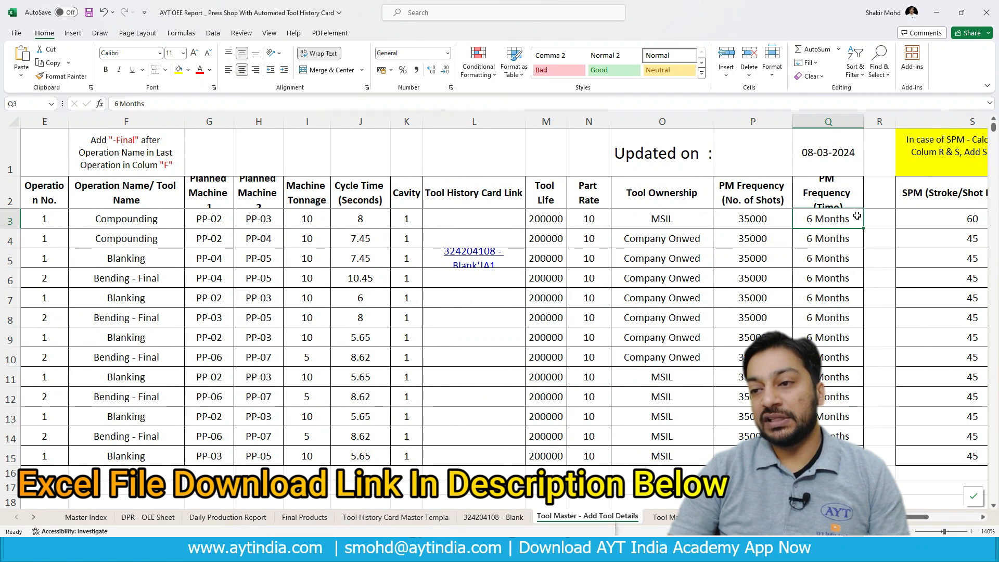
left_click_drag(864, 121, 867, 120)
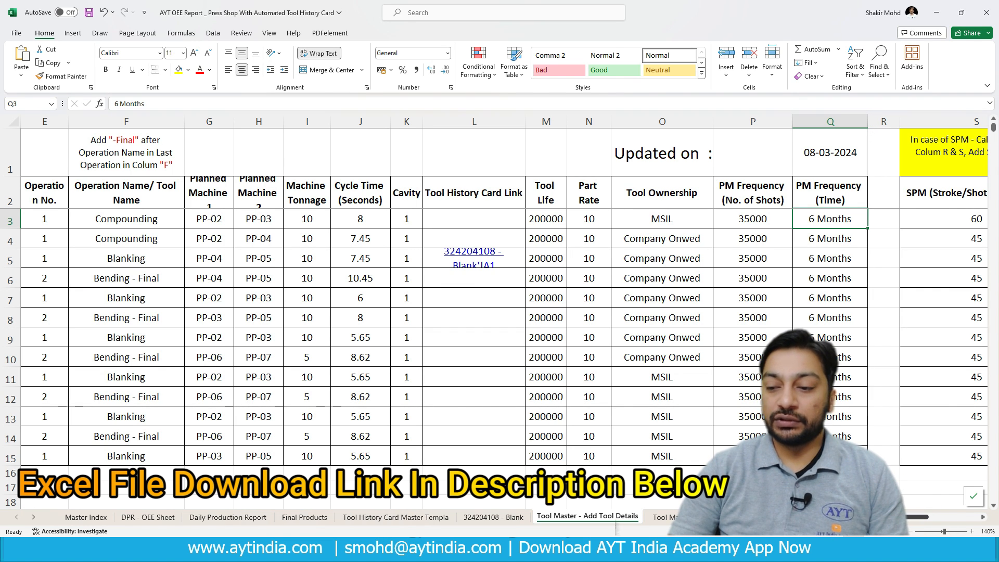
scroll(499, 313, "left", 6)
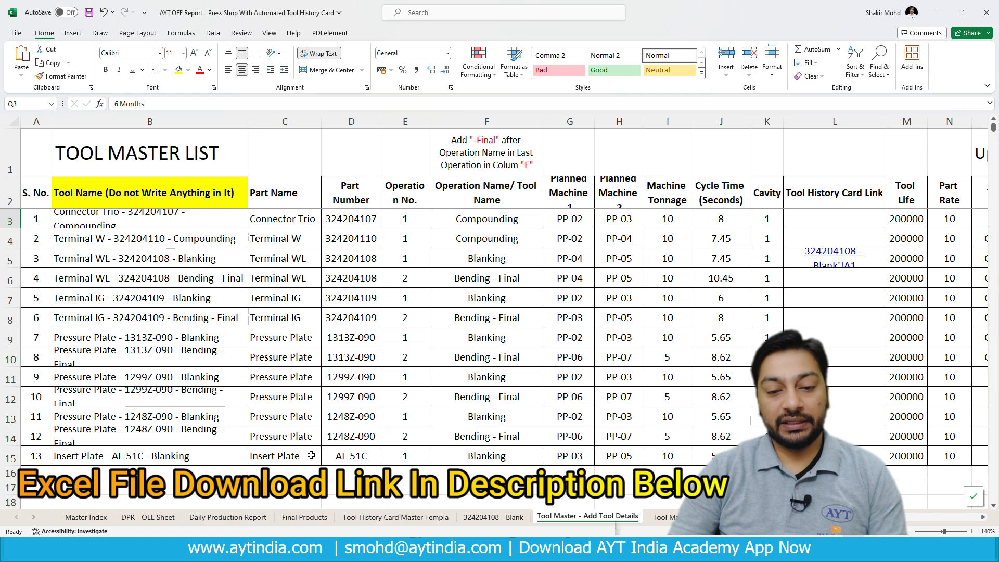
- On the DPR - OEE Sheet, enter the current date 13-03-2024 in the first empty row, cell B9
left_click(142, 518)
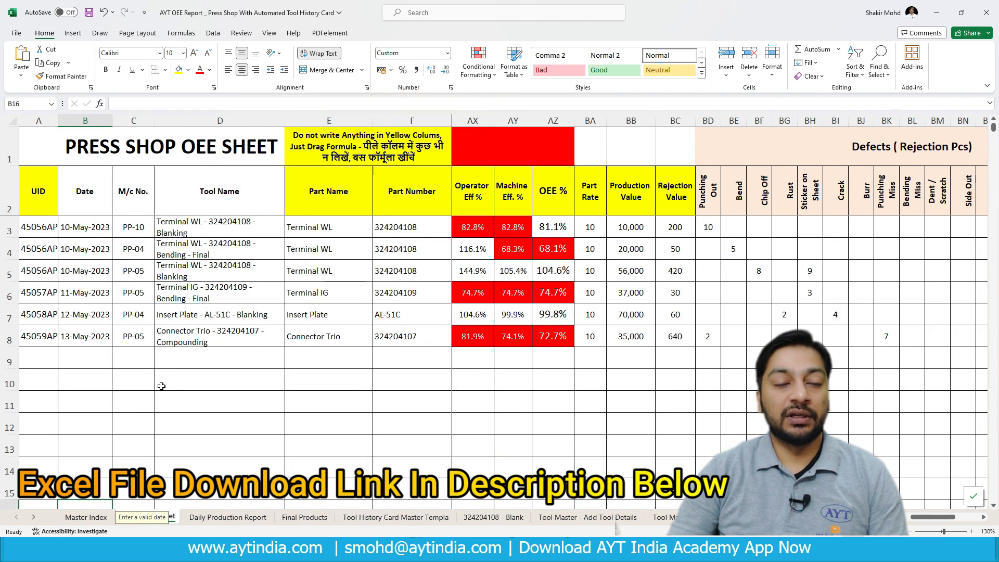
left_click(88, 367)
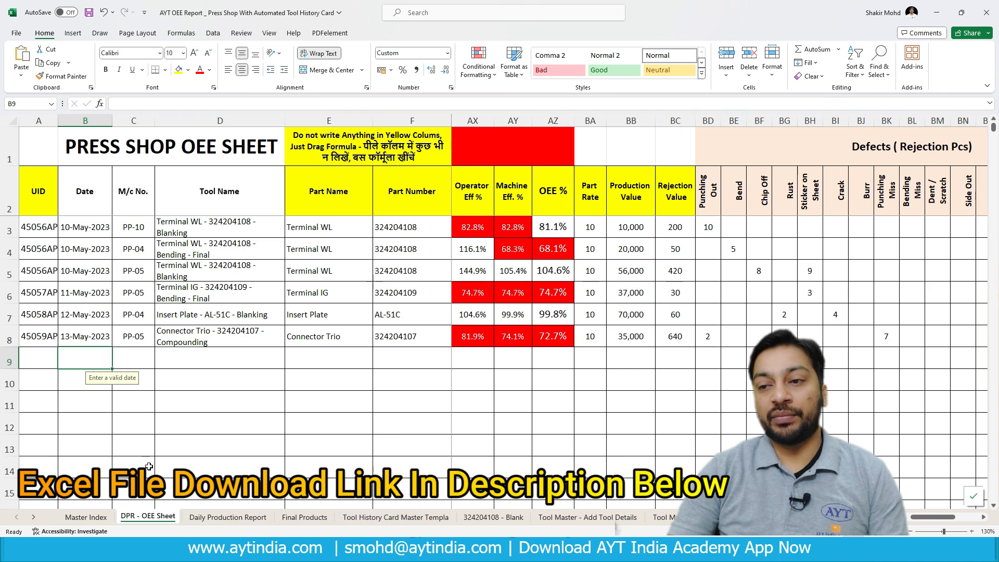
left_click_drag(936, 517, 935, 514)
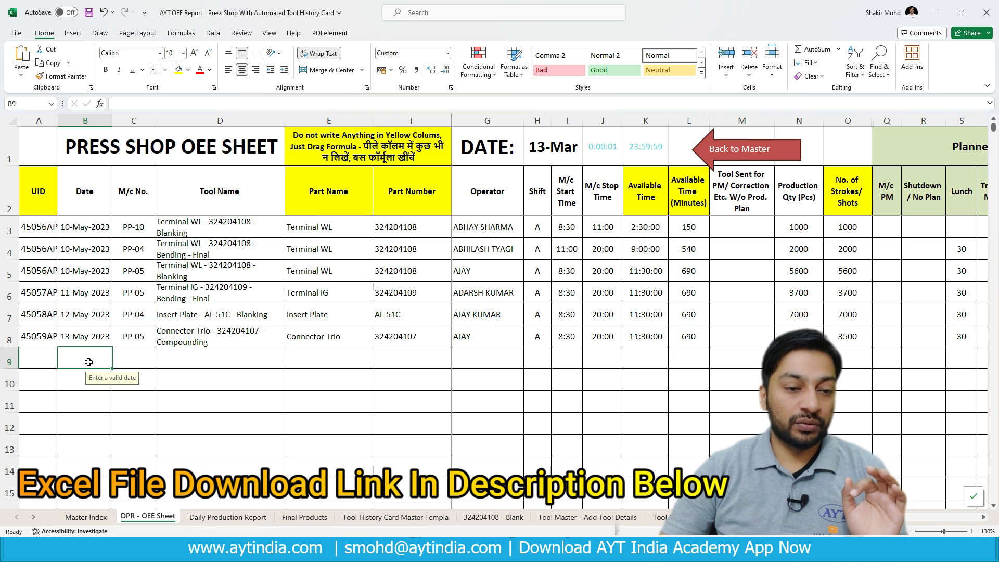
key("ctrl+semicolon")
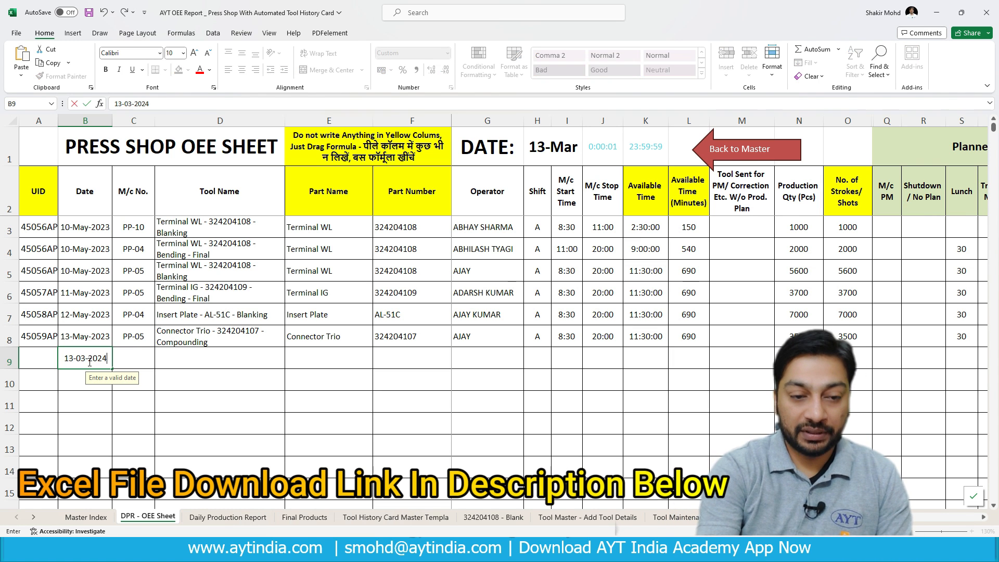
key("Return")
- Choose PP-01 as the machine number for row 9
left_click(145, 338)
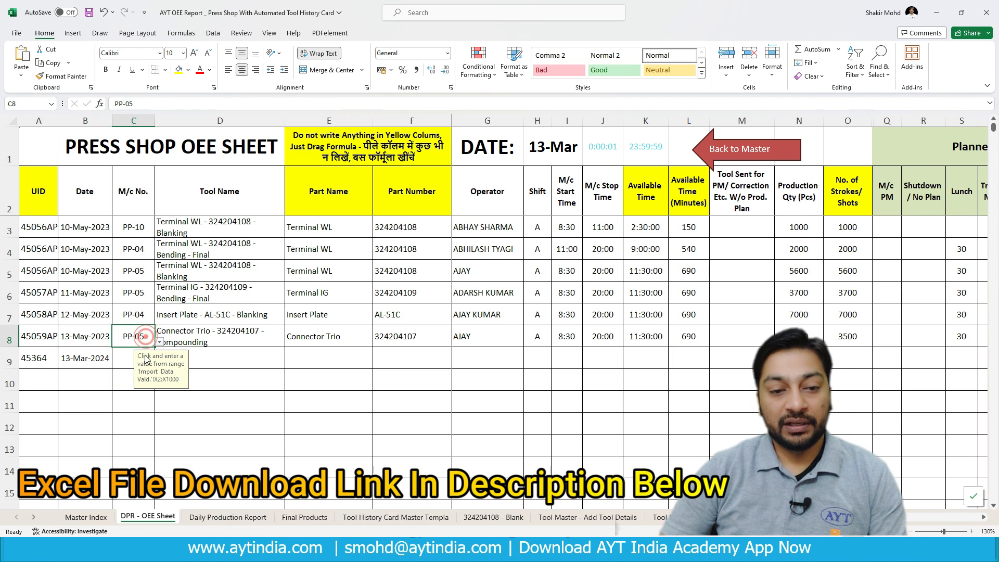
left_click(134, 359)
left_click(159, 363)
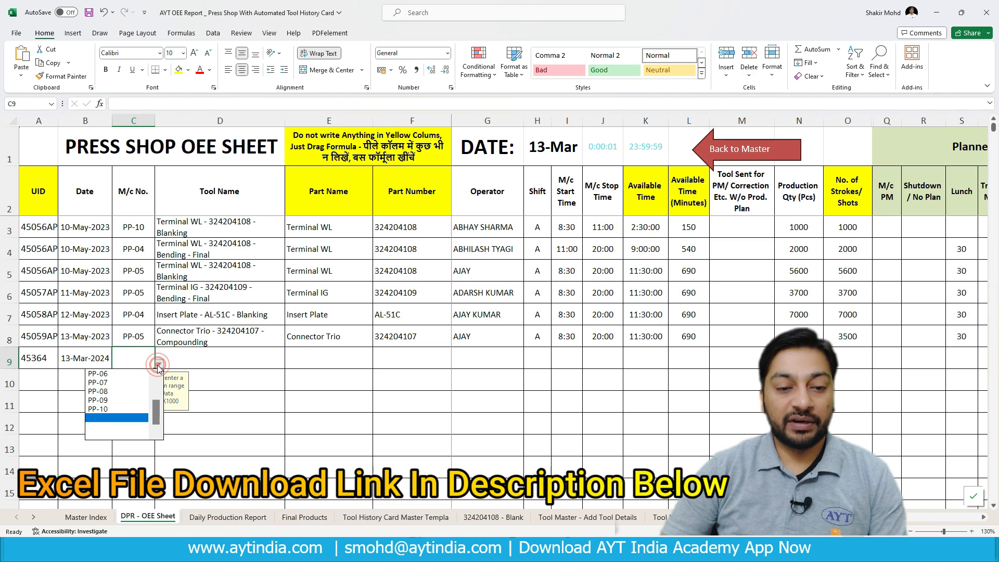
left_click_drag(158, 409, 159, 391)
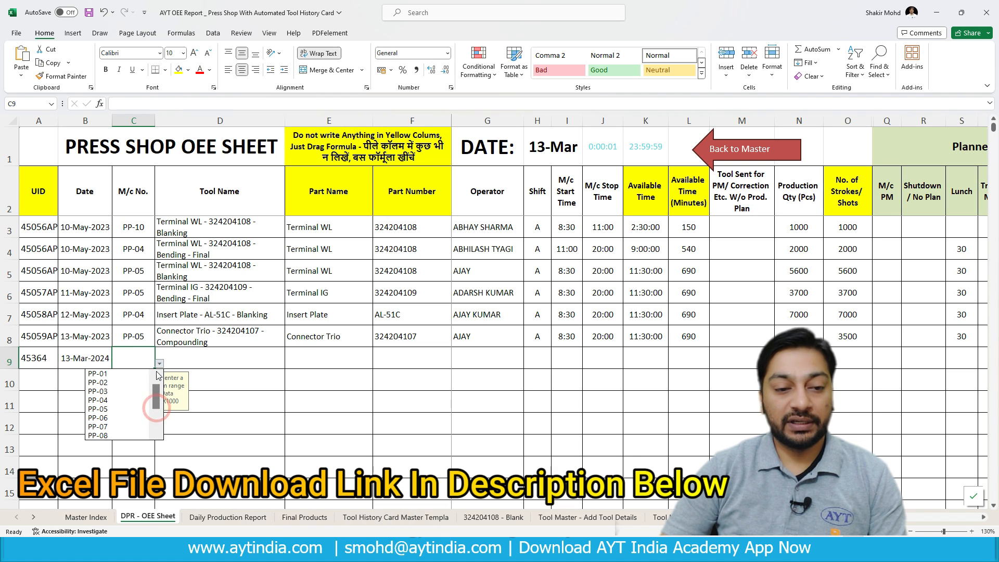
left_click(127, 380)
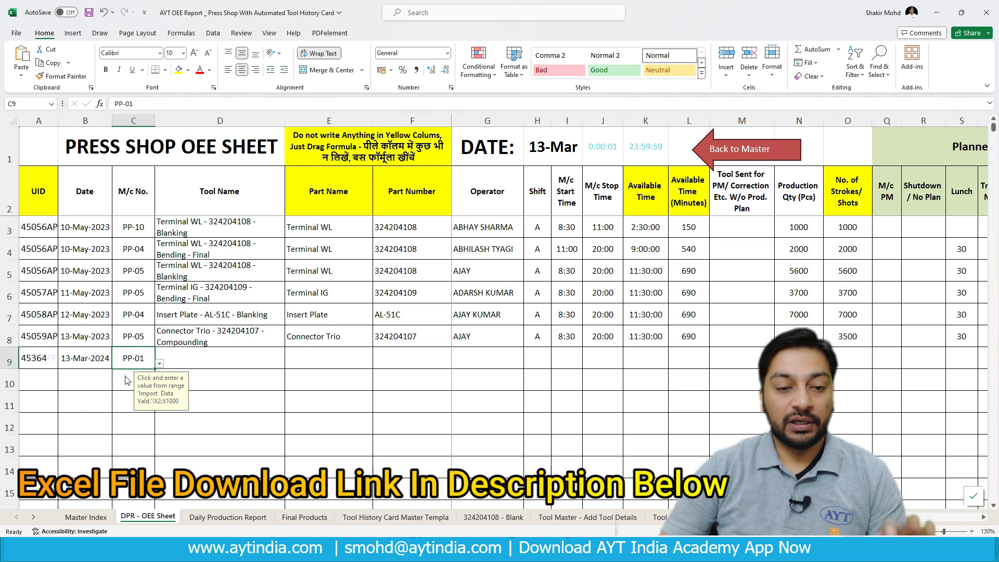
- Choose the tool Connector Trio - 324204107 - Compounding for row 9 and check its part name and number
left_click(234, 357)
left_click(292, 368)
left_click(263, 355)
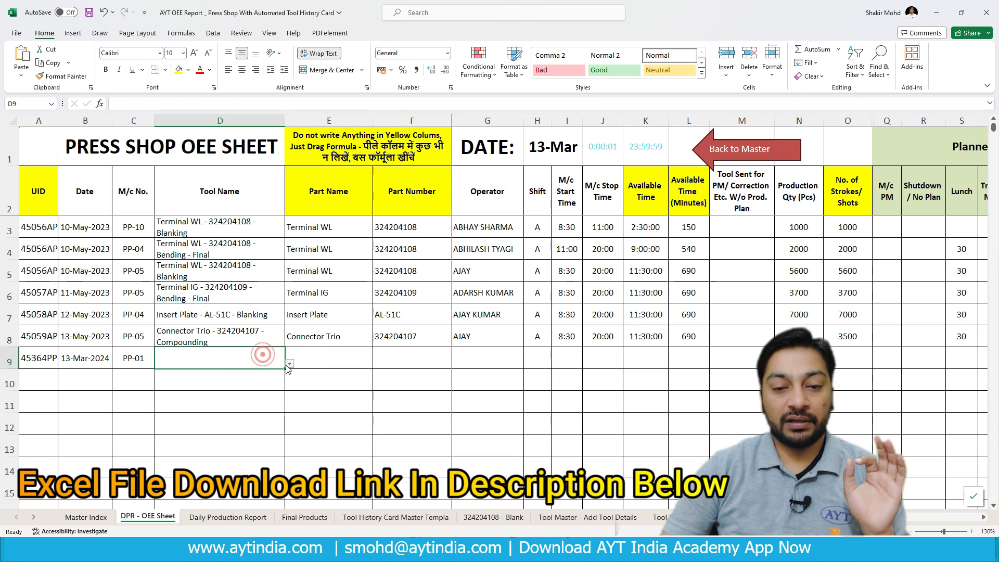
left_click(289, 363)
left_click(285, 385)
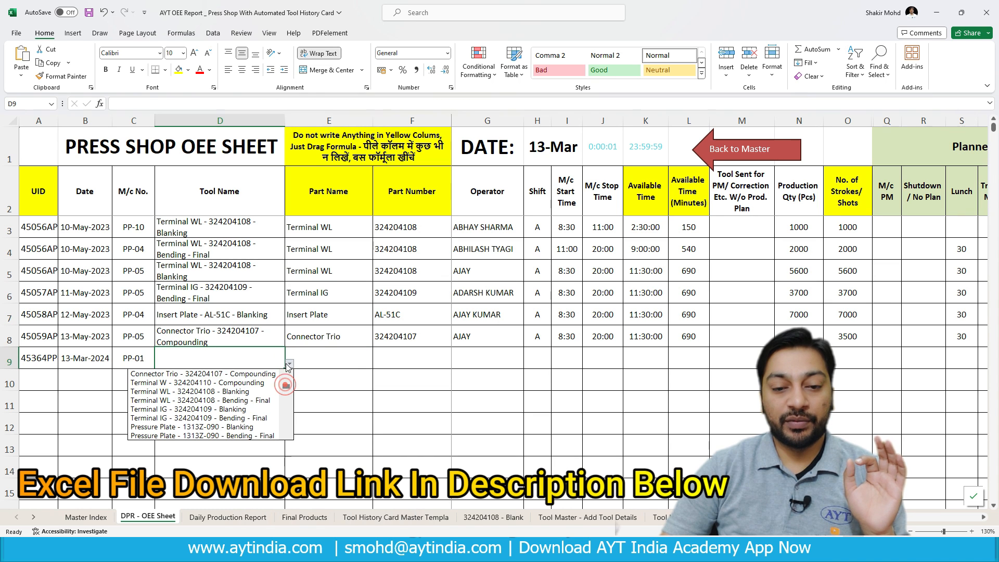
left_click(215, 374)
left_click_drag(307, 359, 394, 361)
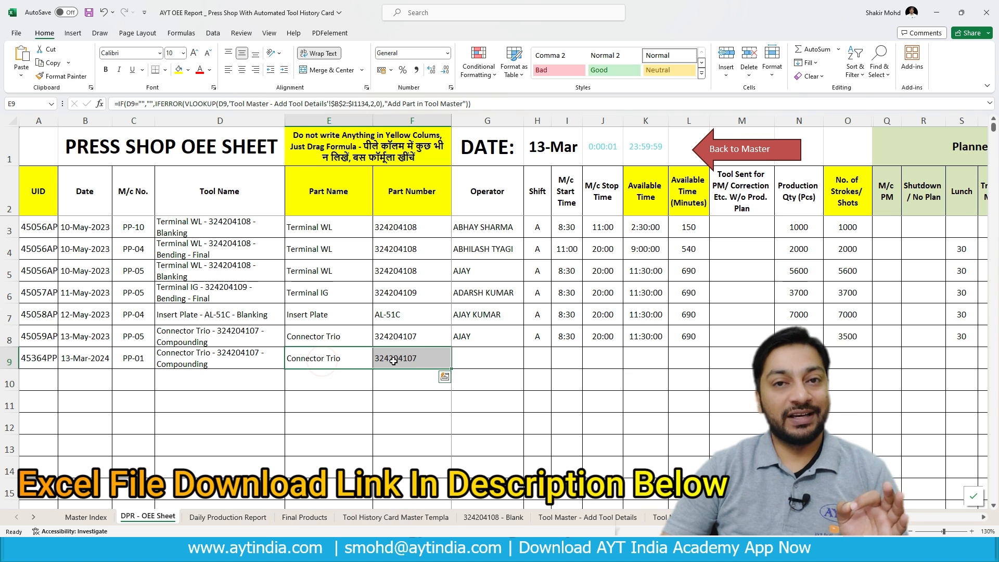
- Choose the first listed operator for row 9 and set the shift to A
left_click(511, 363)
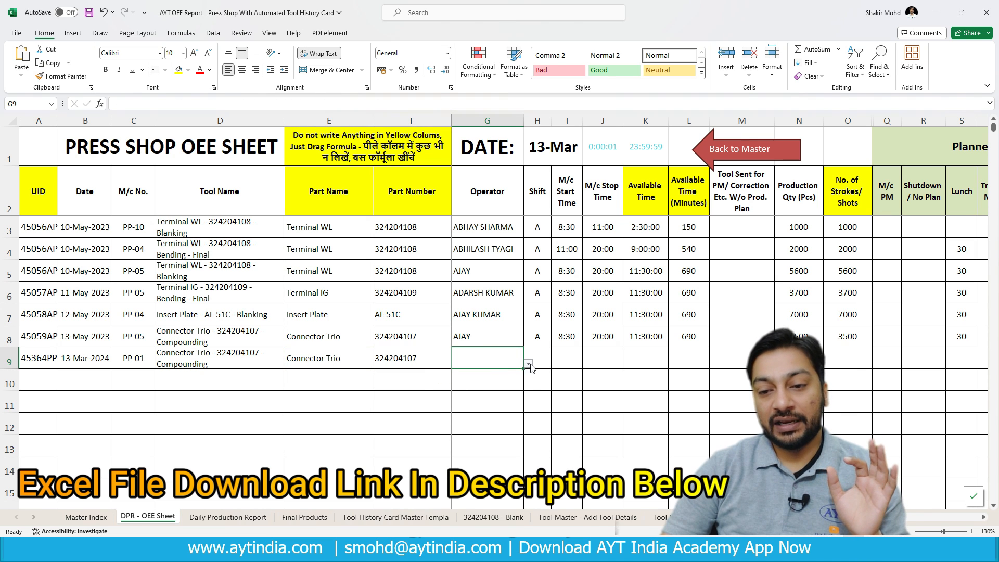
left_click(529, 363)
left_click(524, 398)
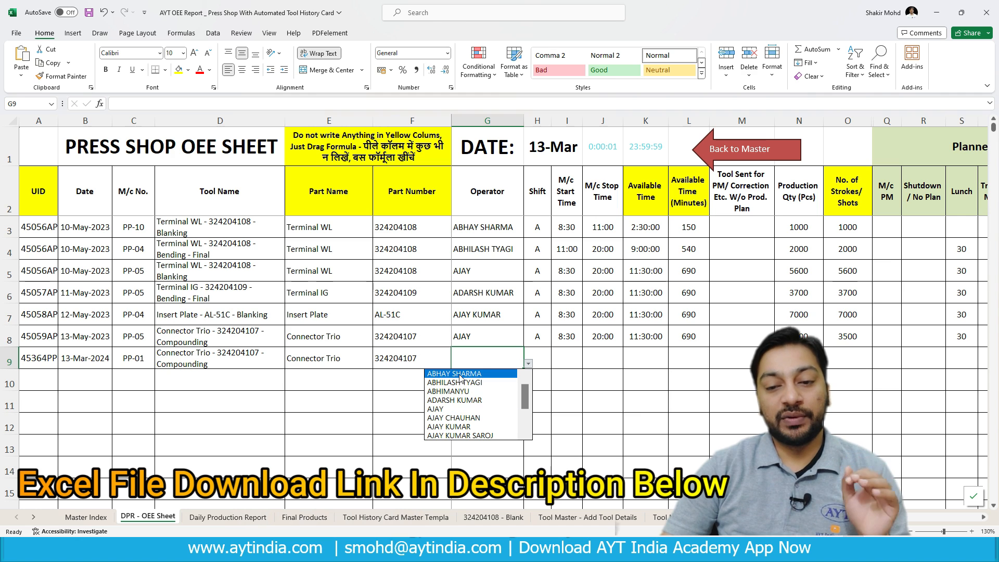
left_click(460, 374)
left_click(534, 358)
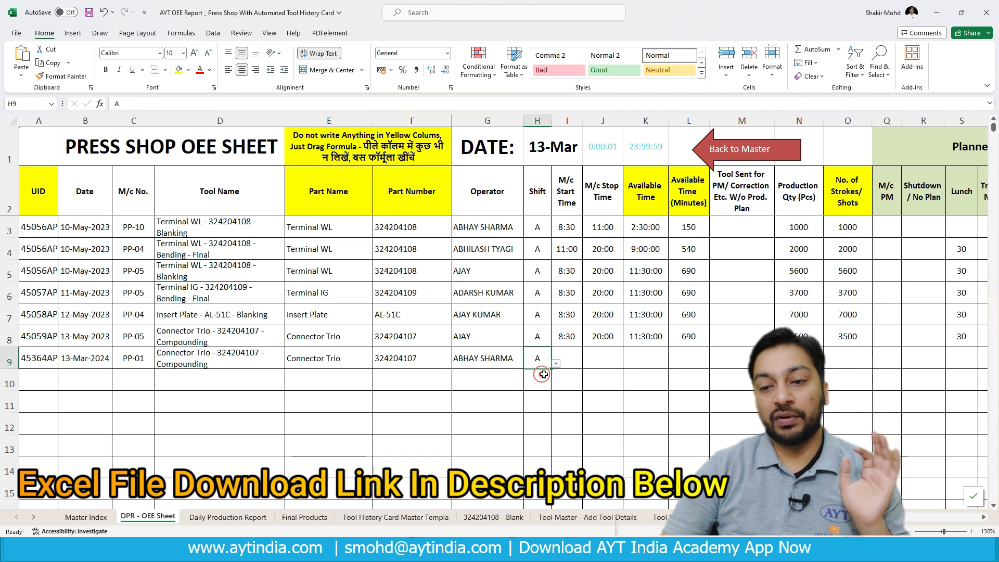
- Fill the machine start time 8:30 and stop time 20:00 down from row 8 into row 9
left_click(570, 356)
left_click(605, 357)
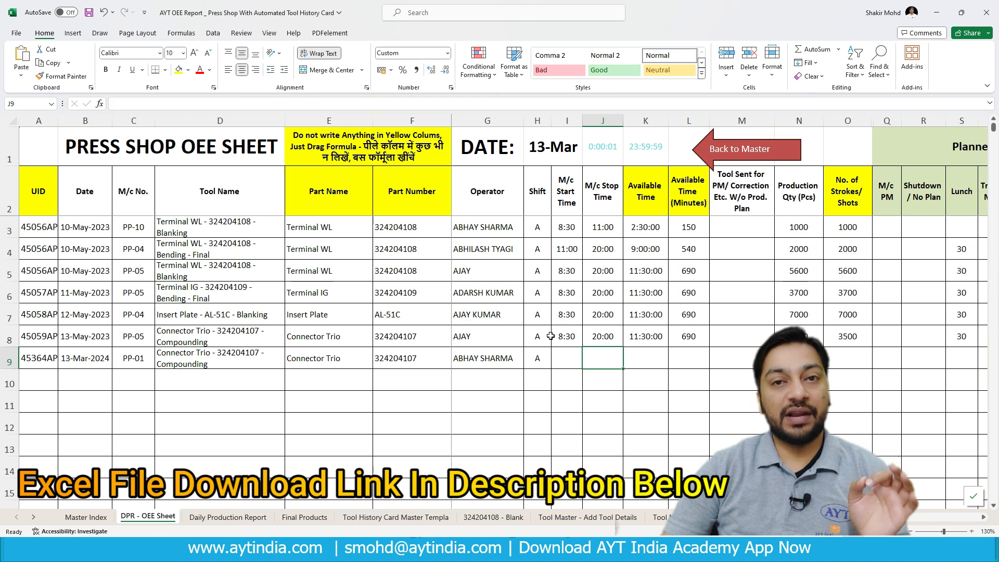
left_click_drag(566, 336, 599, 357)
key("ctrl+d")
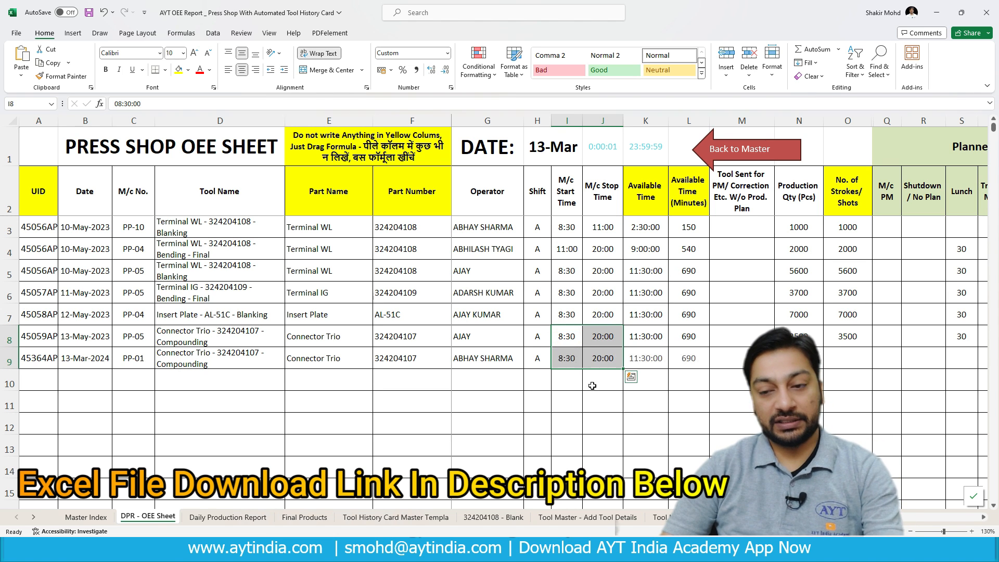
left_click(576, 411)
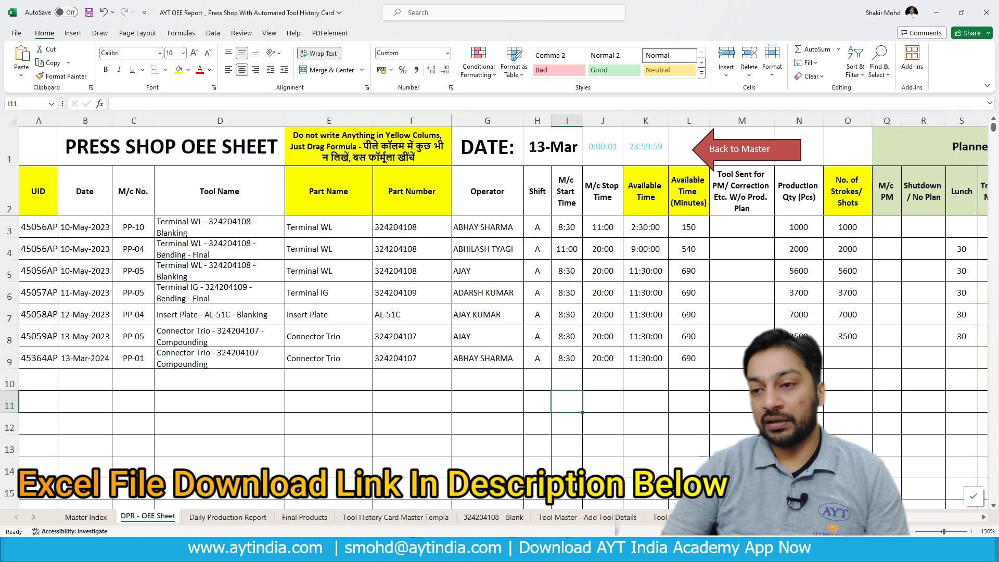
- Enter a production quantity of 4000 pieces for row 9
scroll(720, 312, "right", 5)
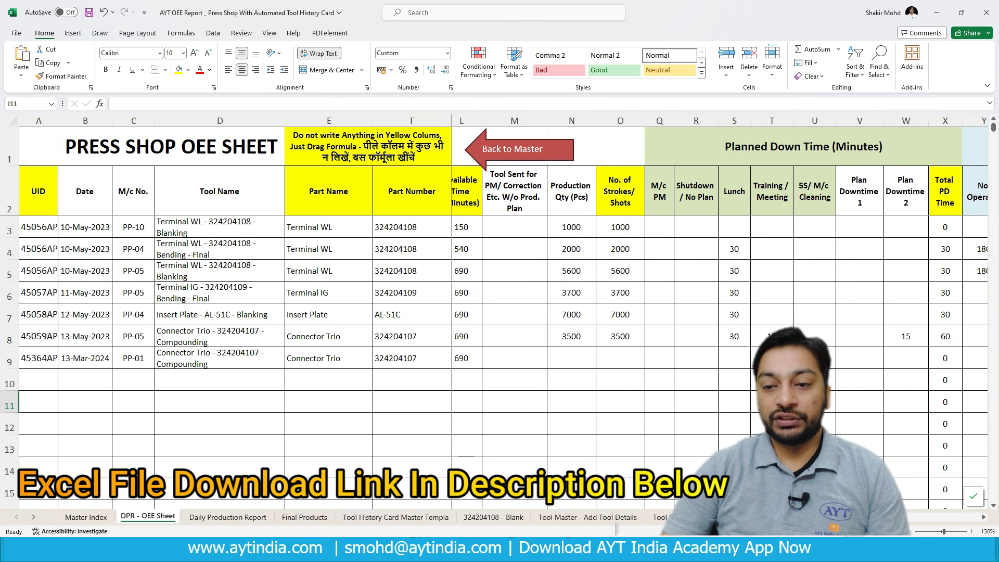
scroll(581, 434, "right", 1)
left_click(542, 353)
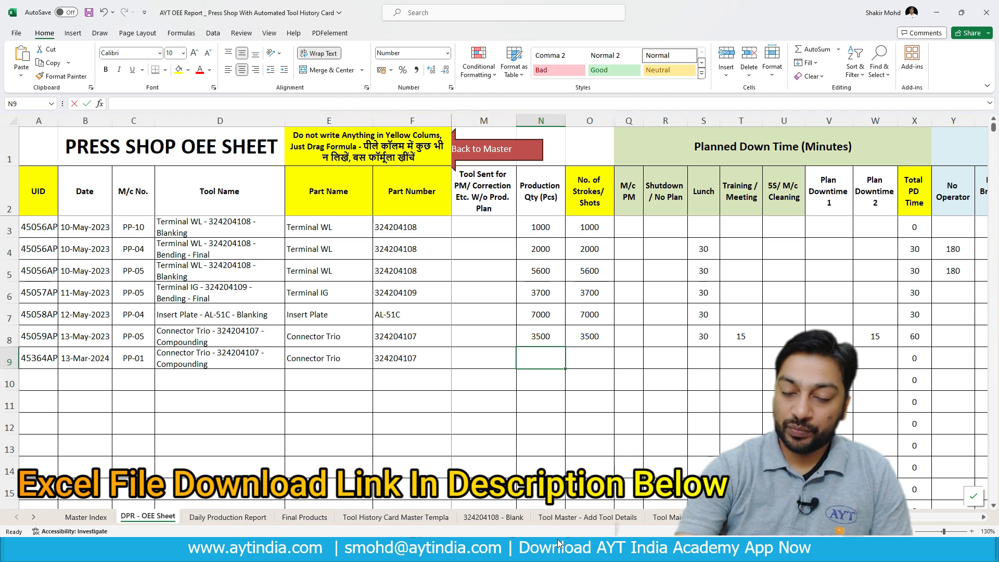
type("4000")
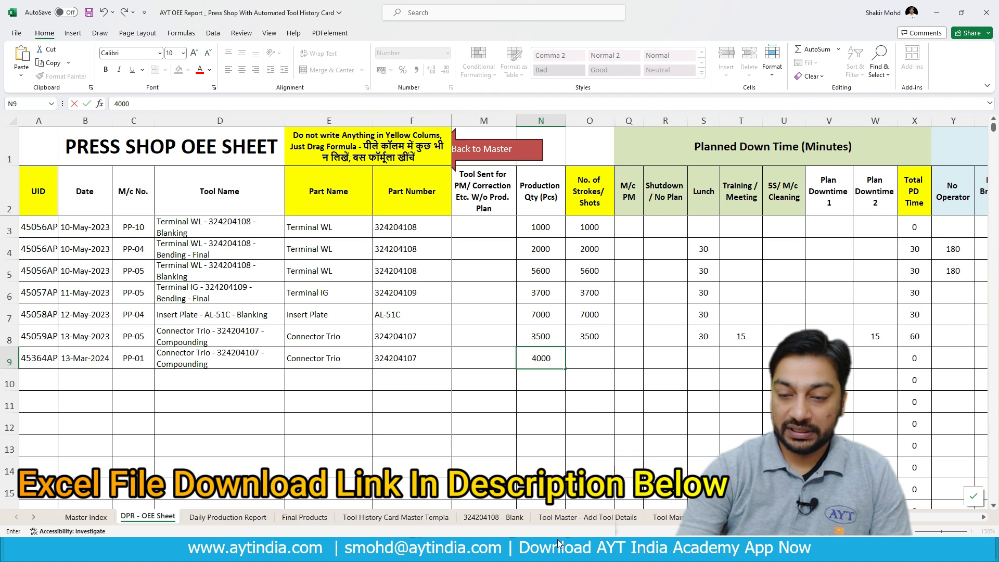
key("Tab")
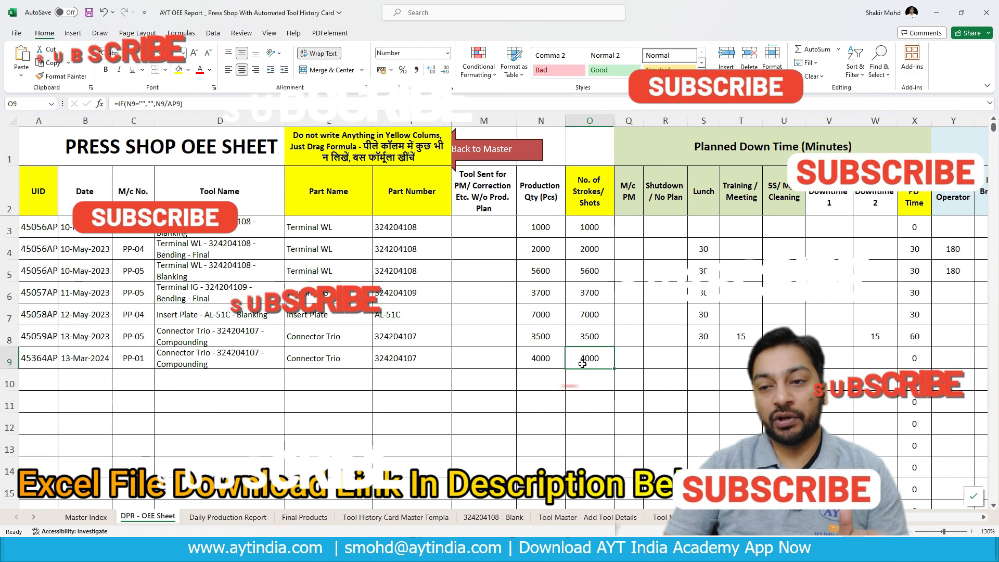
- Enter row 9's planned downtime as 30 minutes lunch, 15 minutes training/meeting and 15 minutes 5S/machine cleaning
left_click(697, 358)
type("30")
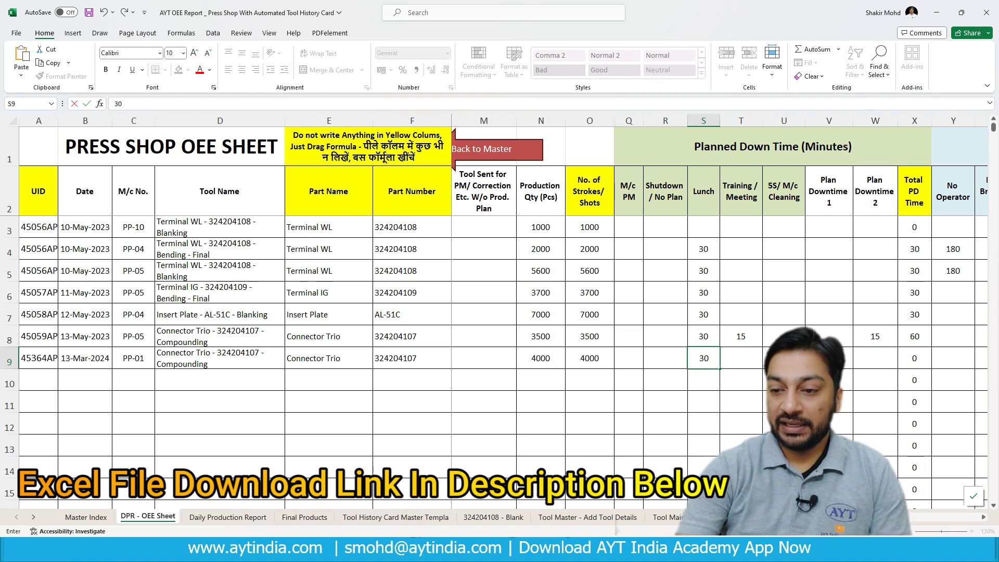
key("Tab")
type("1")
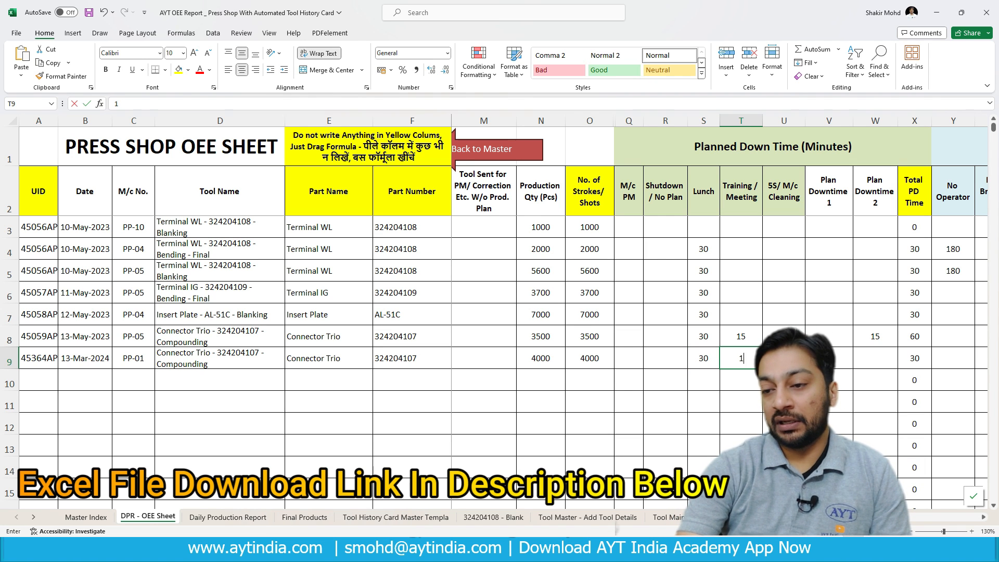
type("5")
key("Tab")
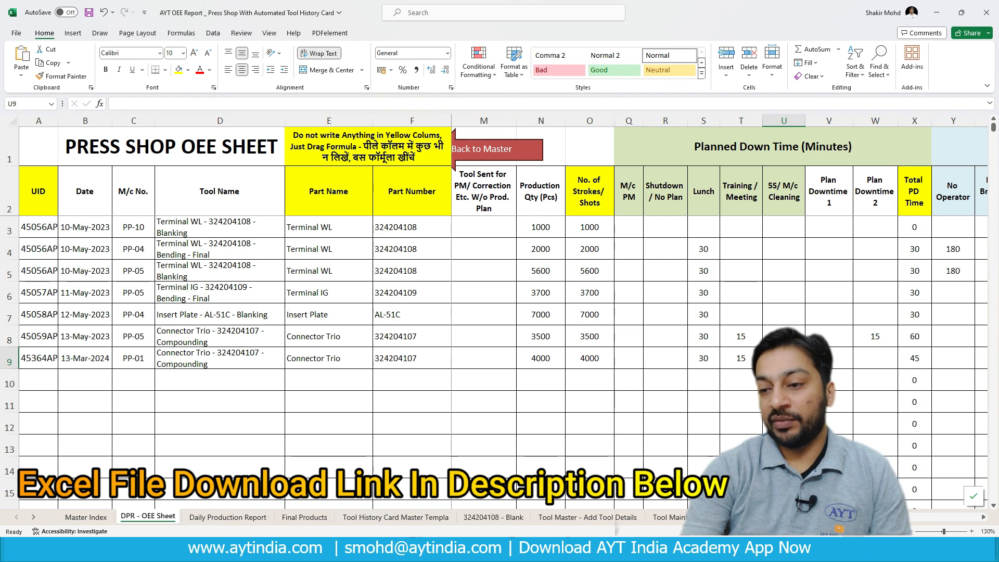
type("15")
key("Tab")
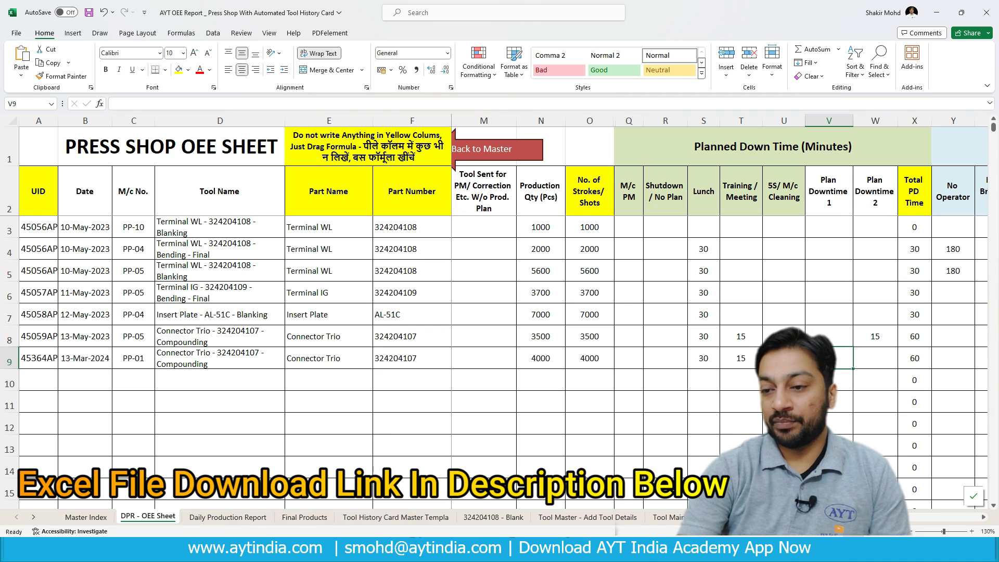
key("Tab")
key("Tab")
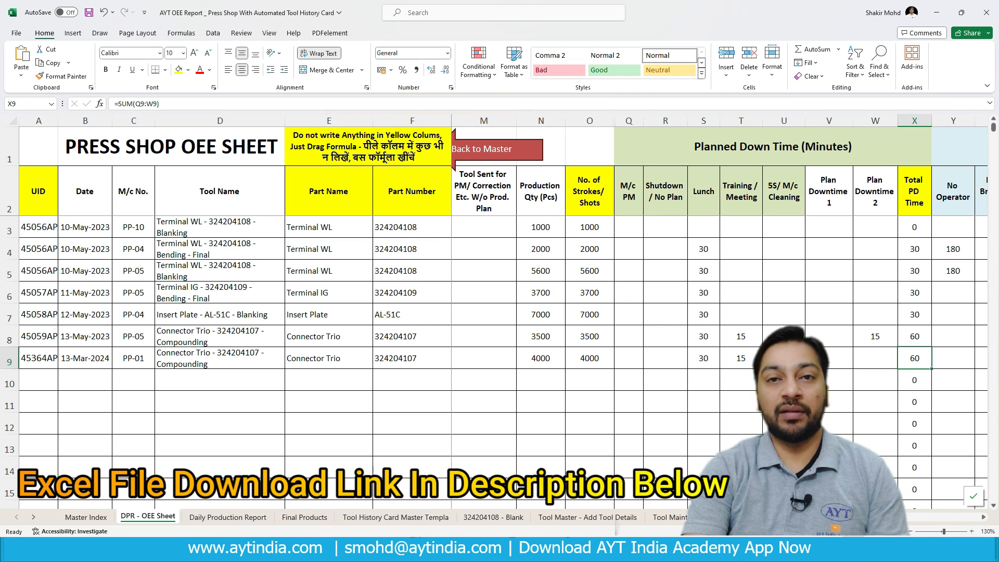
- Enter 60 minutes of tool breakdown as the unplanned downtime for row 9
key("Tab")
key("Tab")
key("Tab")
key("Tab")
key("Tab")
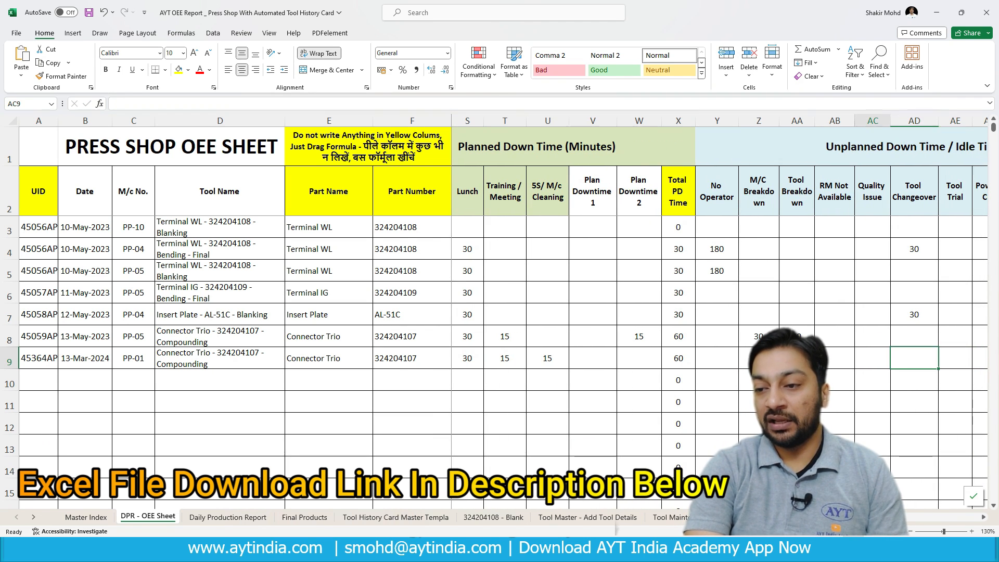
key("Left")
key("Left")
key("Left")
key("Right")
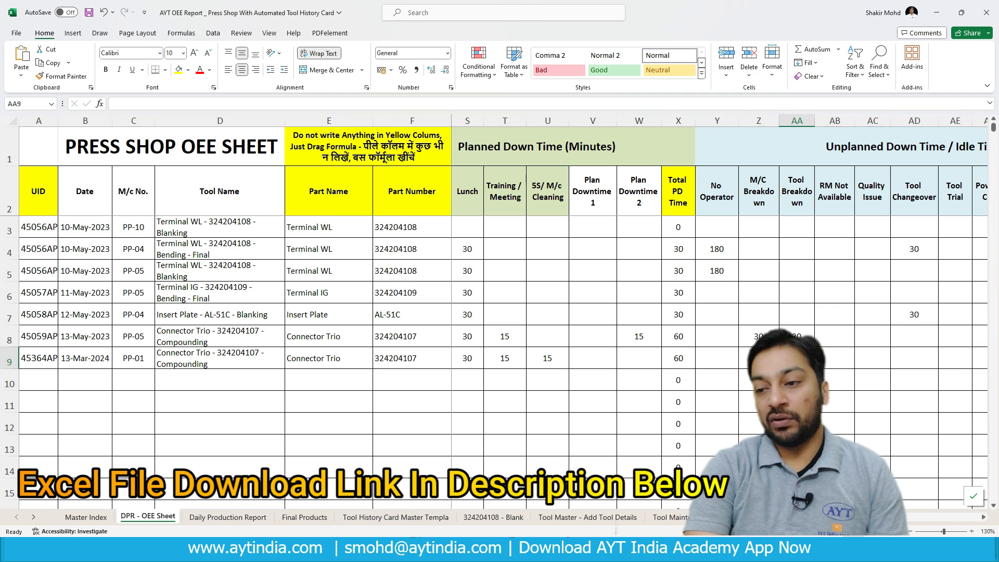
key("Right")
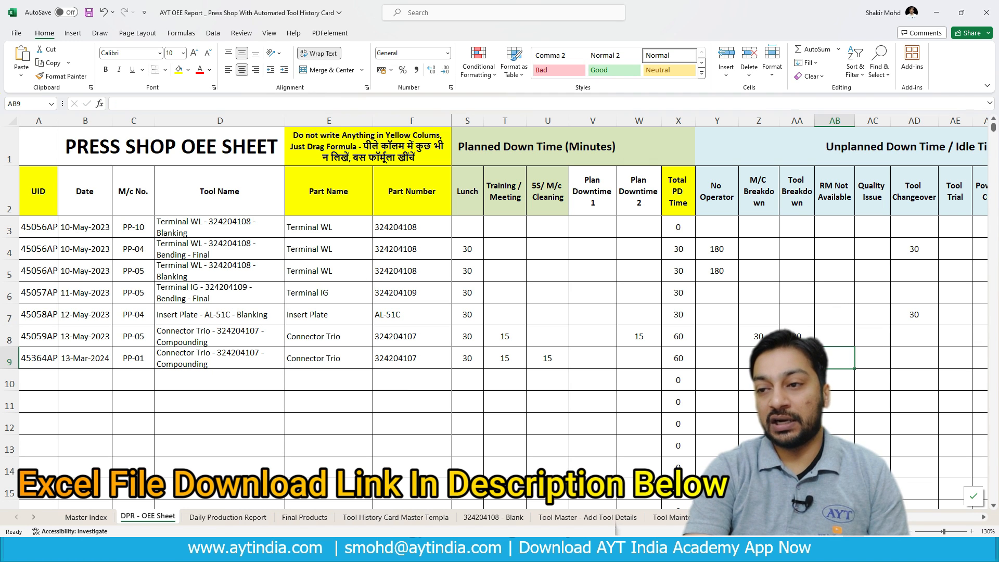
key("Right")
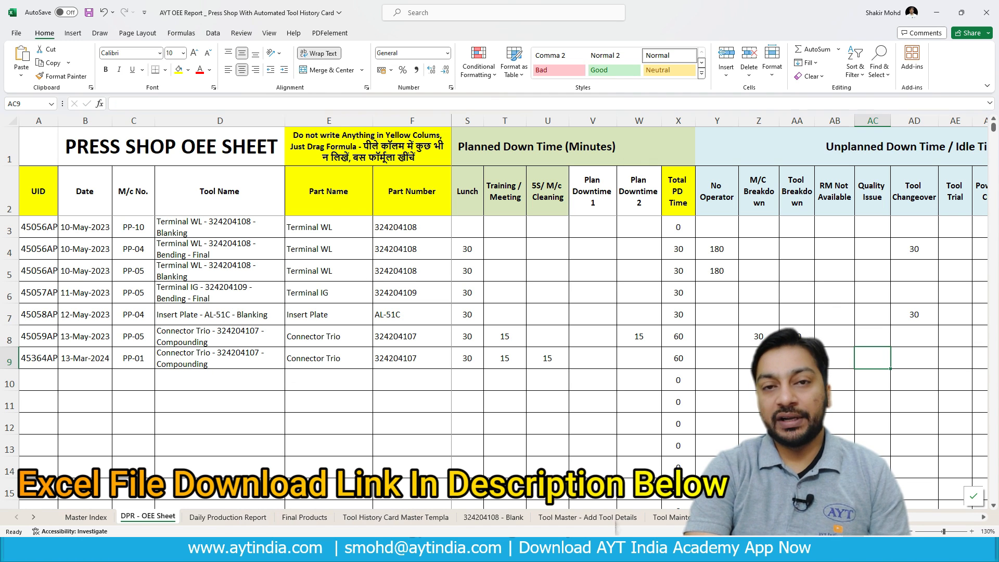
key("Right")
key("Right")
key("Right")
key("Right")
key("Right")
key("Right")
key("Right")
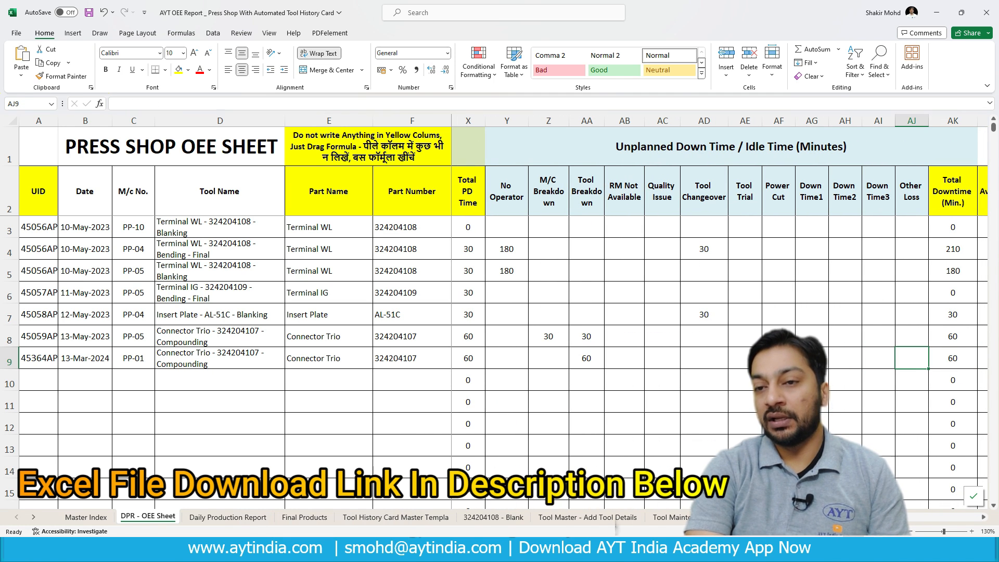
- Examine the total downtime, net available time, run time, availability ratio, cycle time and cavity formulas for row 9
key("Right")
key("Right")
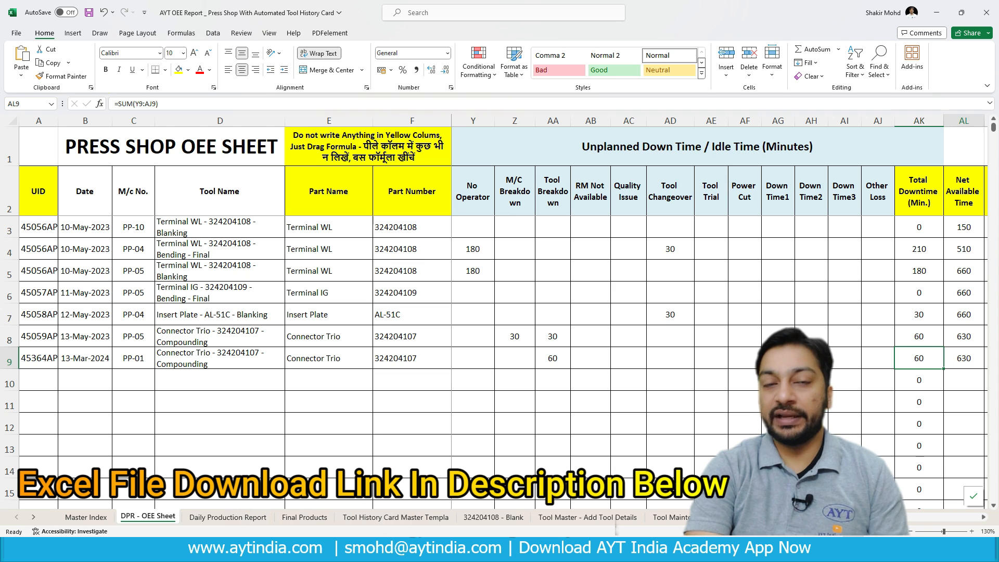
key("Right")
key("Right")
key("Right")
key("Left")
key("Left")
key("Left")
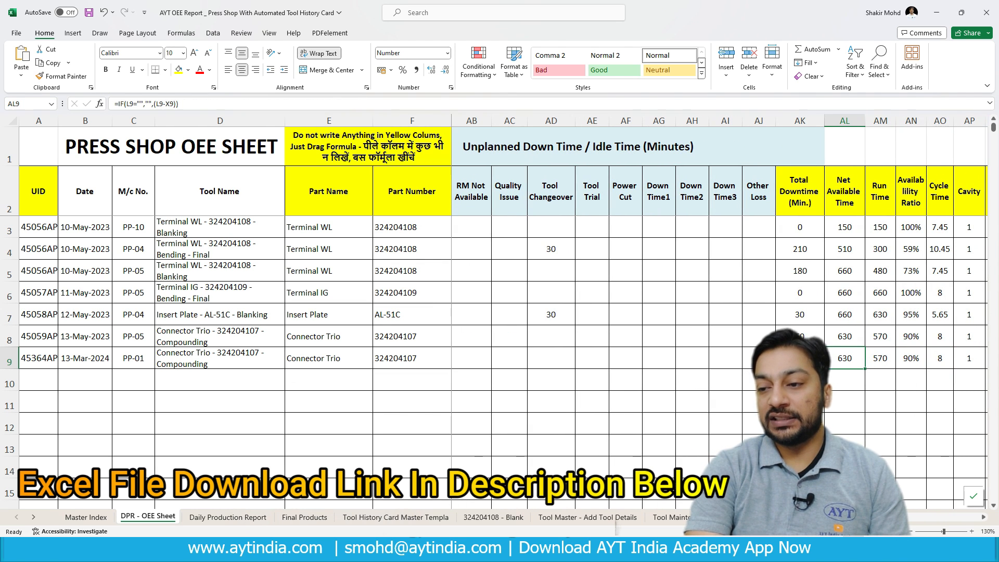
key("Right")
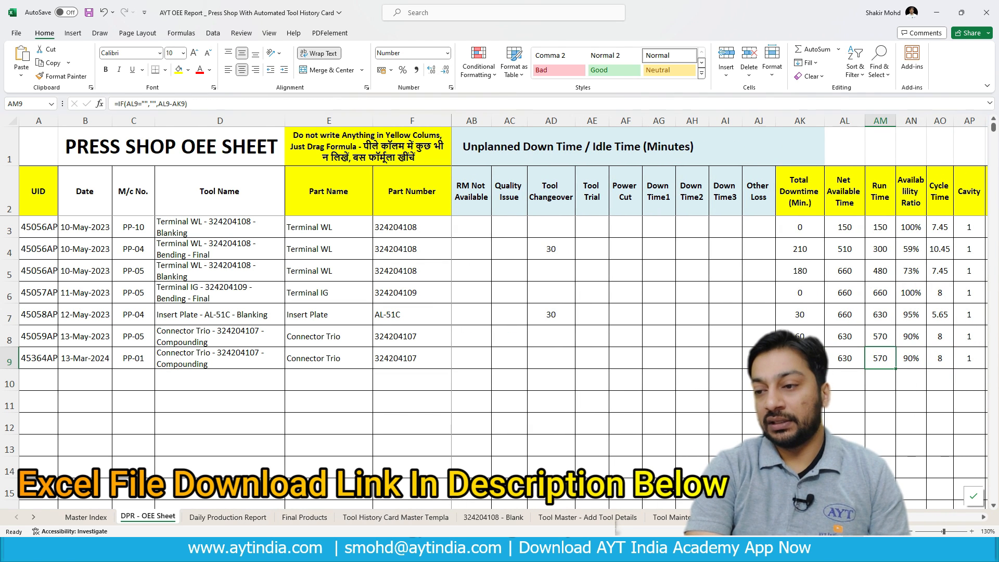
key("Right")
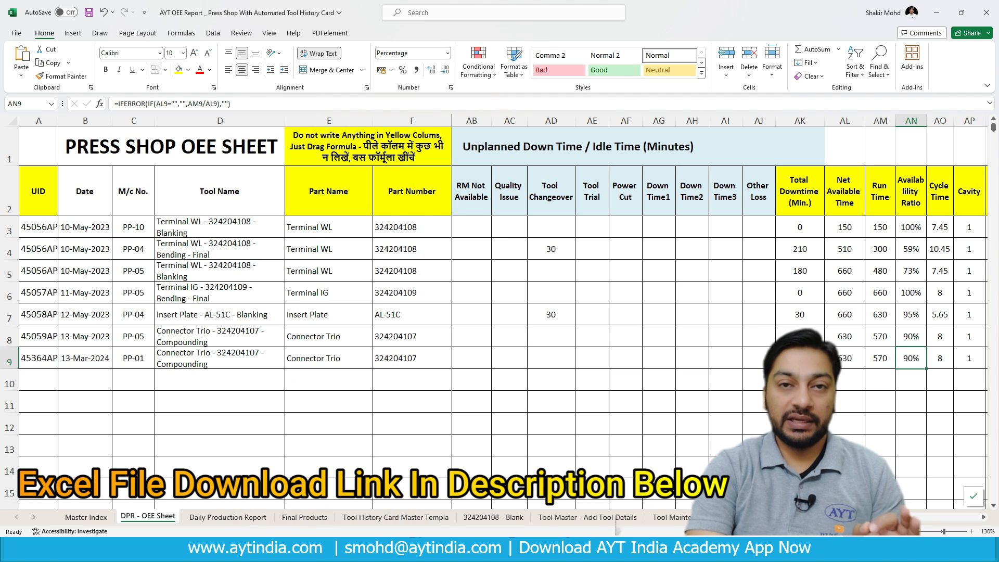
key("Right")
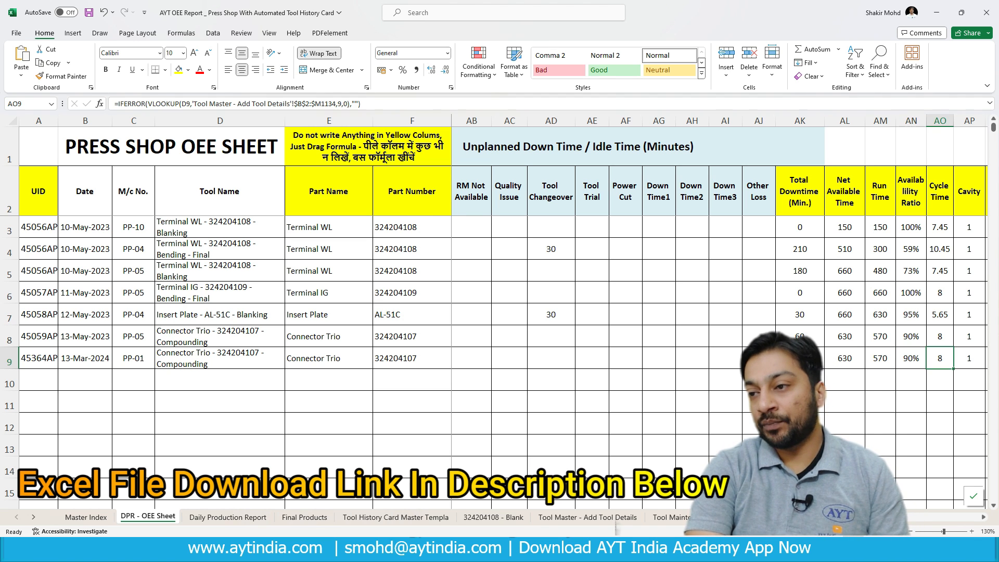
key("Right")
key("Right")
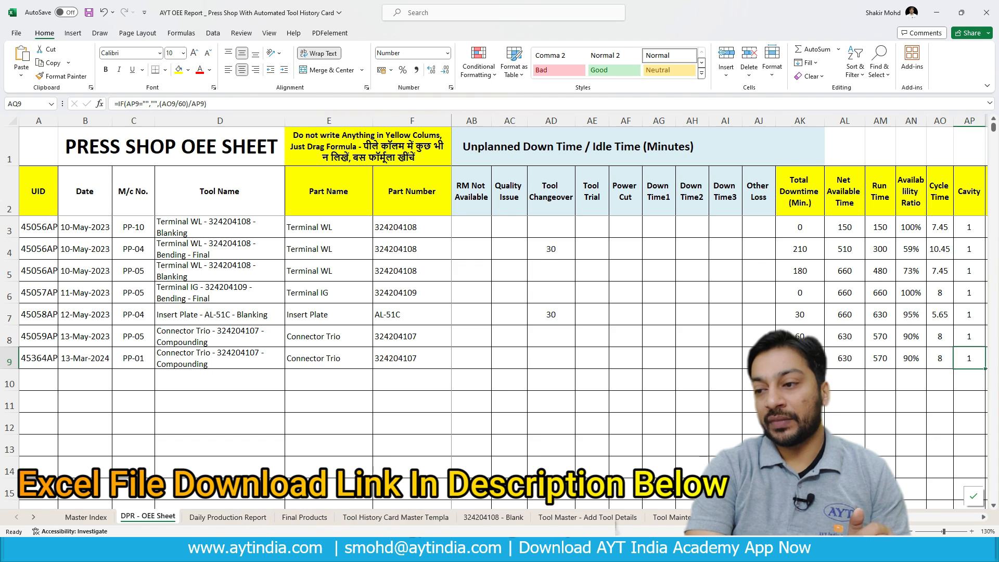
key("Left")
key("Left")
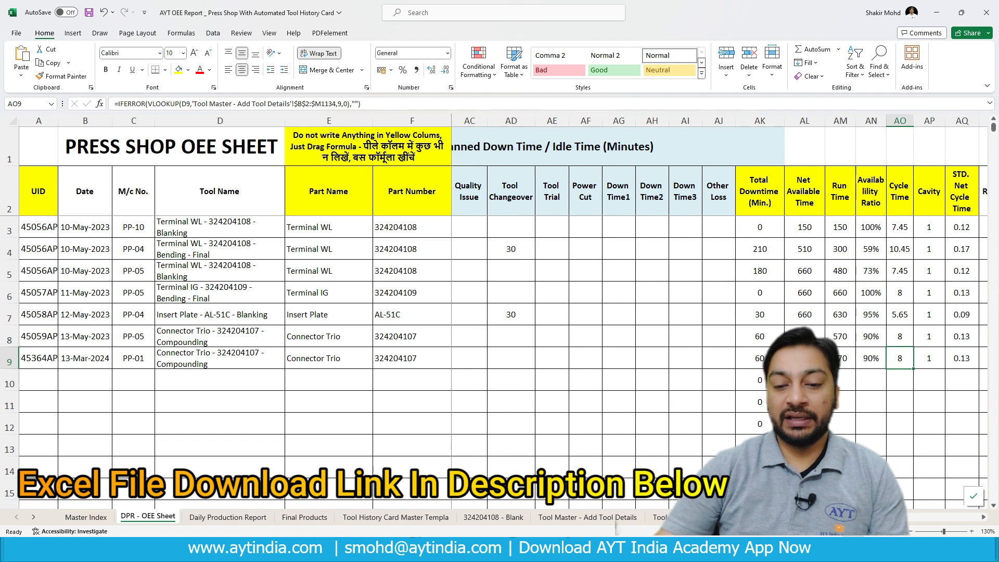
- Check the Connector Trio's cycle time and cavity in the tool master list, and return to row 9 of the OEE sheet
left_click(588, 518)
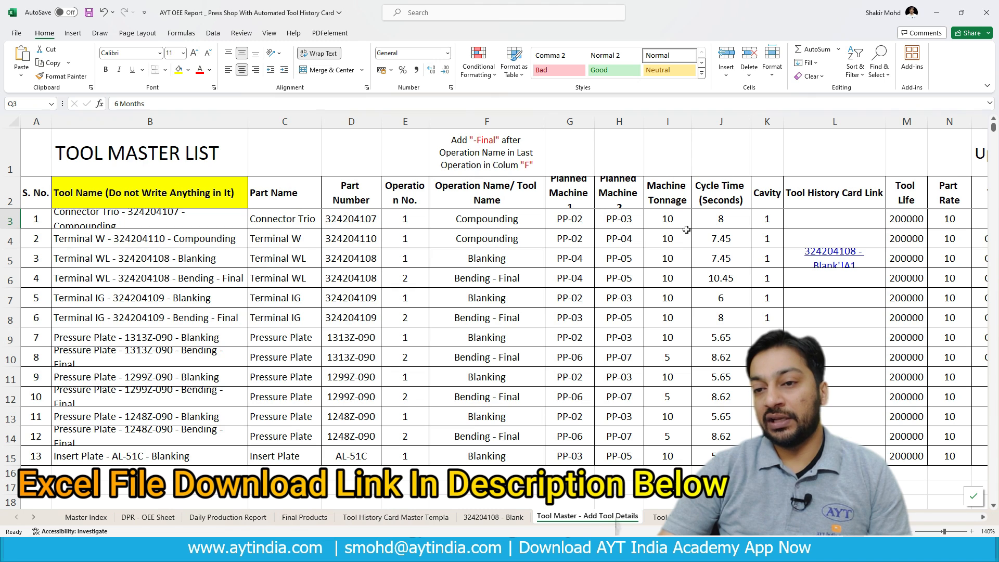
left_click(722, 221)
left_click(765, 221)
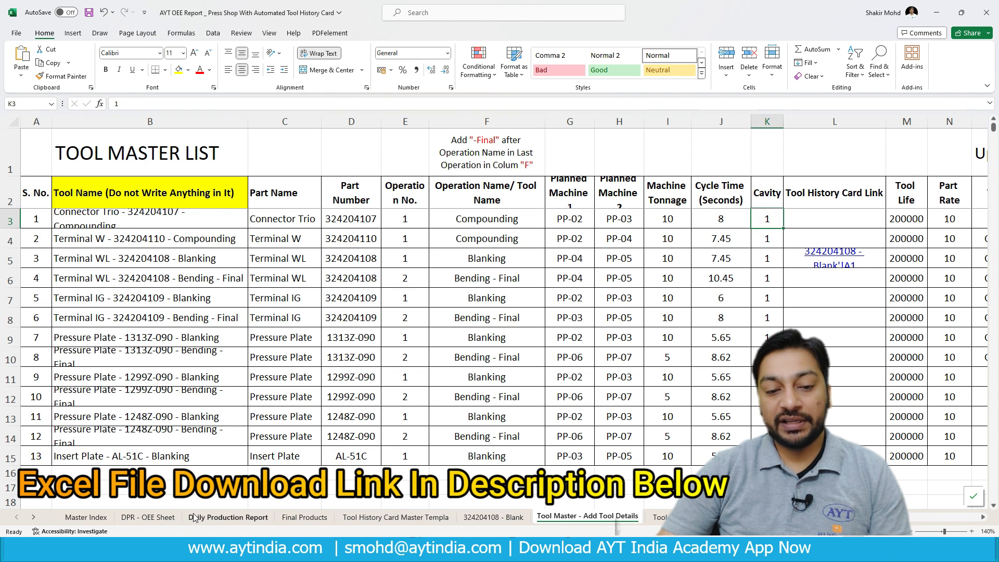
left_click(150, 517)
left_click(872, 365)
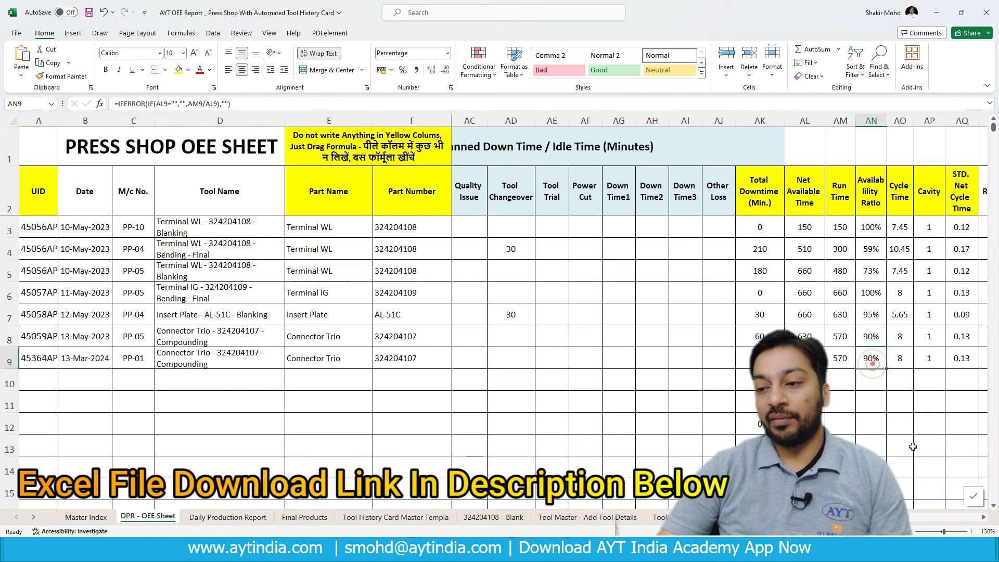
- Check the cavity, standard net cycle time and rework columns for row 9
key("Right")
key("Right")
key("Right")
key("Right")
key("Right")
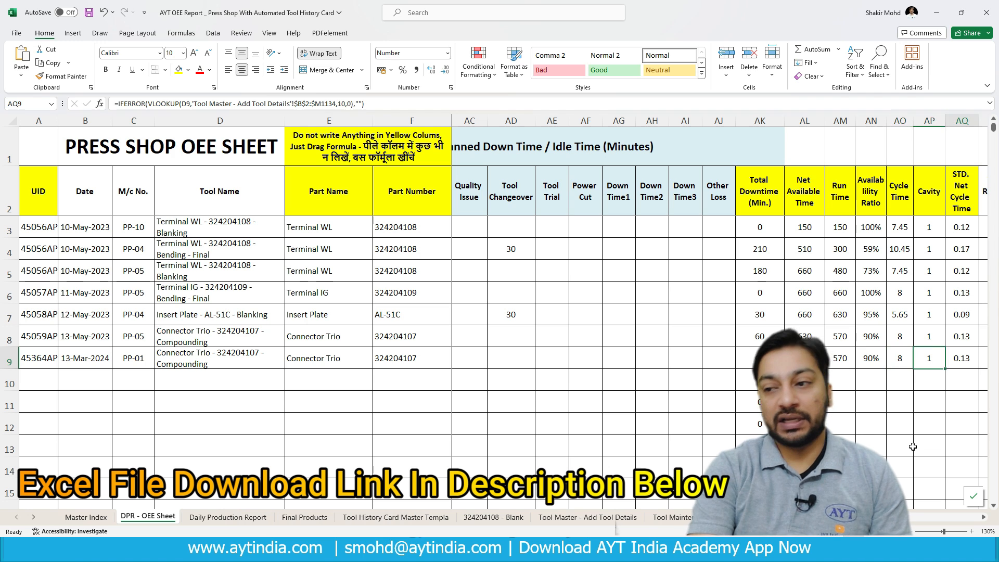
key("Left")
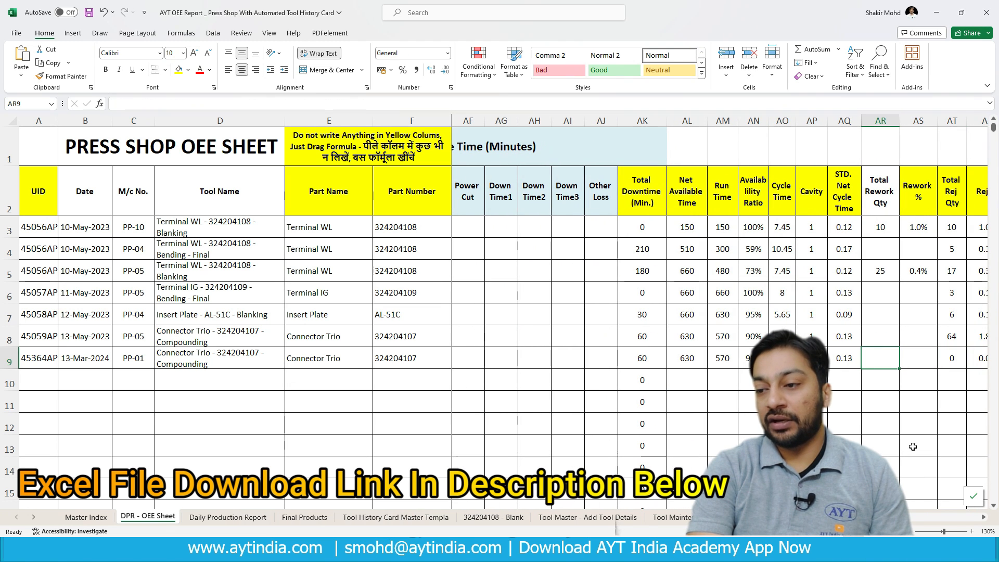
key("Right")
key("Right")
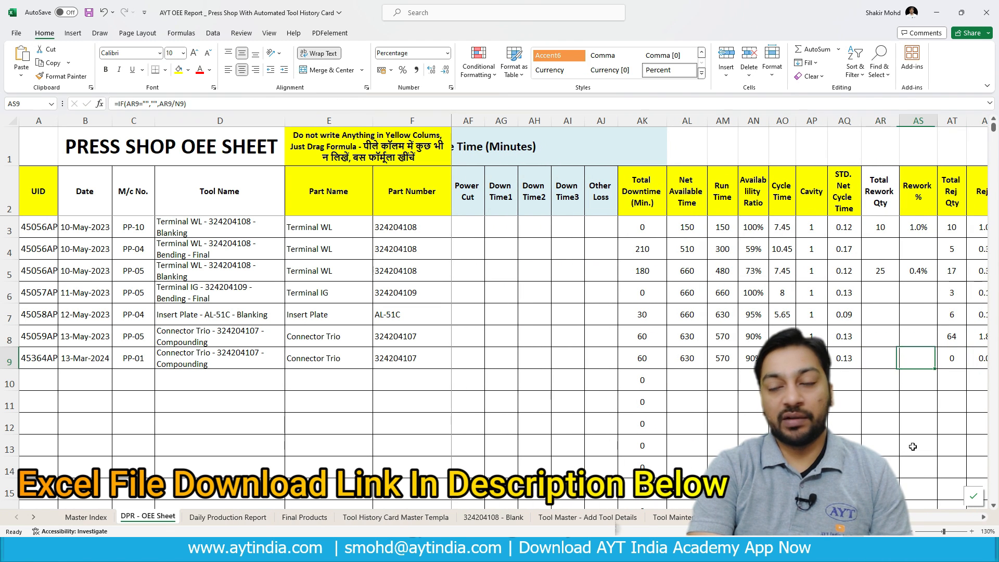
- Examine the rejection, quality ratio, efficiency, OEE and production value columns for row 9
key("Right")
key("Right")
key("Right")
key("Right")
key("Right")
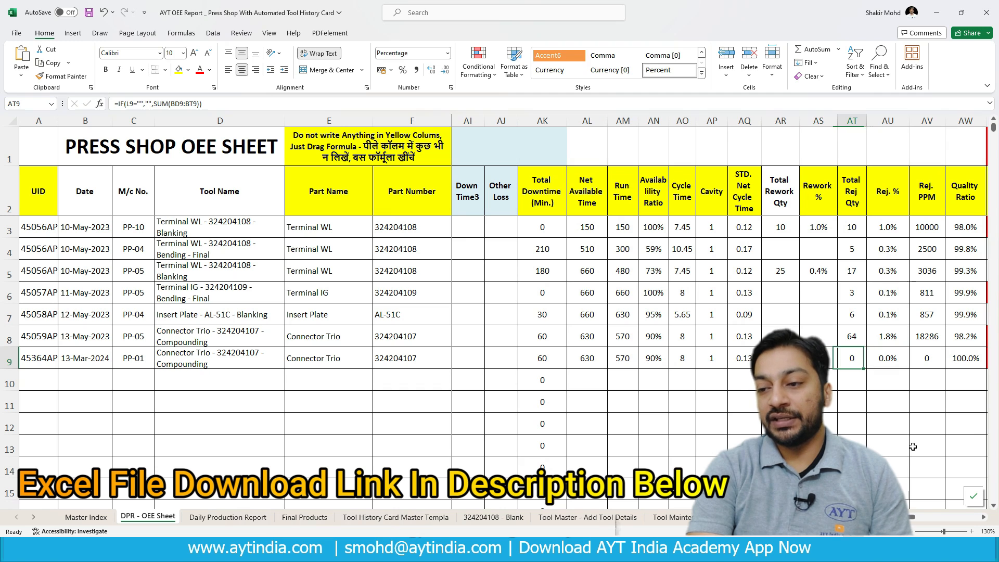
key("Right")
key("Right")
key("Right")
key("Right")
key("Right")
key("Right")
key("Right")
key("Right")
key("Right")
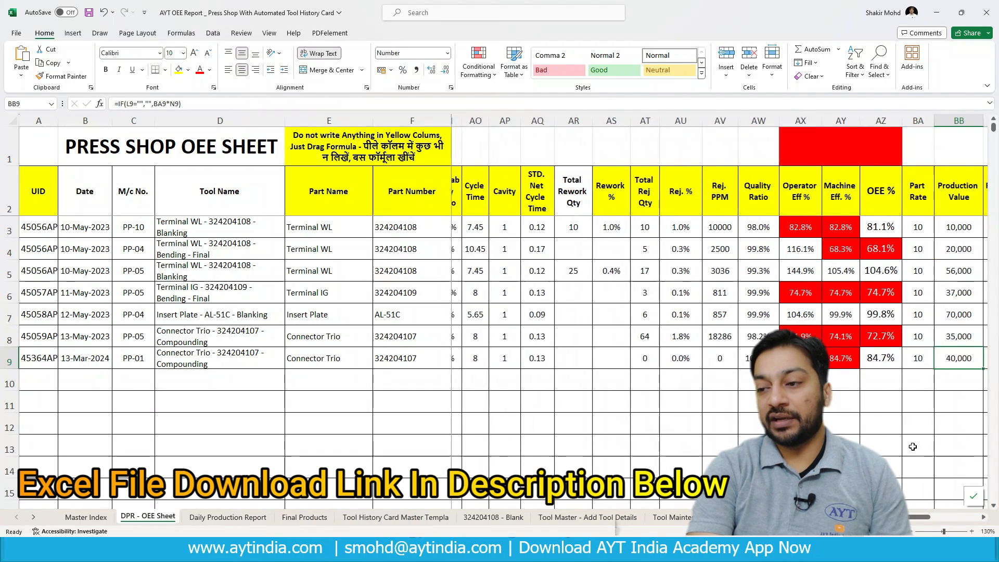
key("Left")
key("Left")
key("Left")
key("Left")
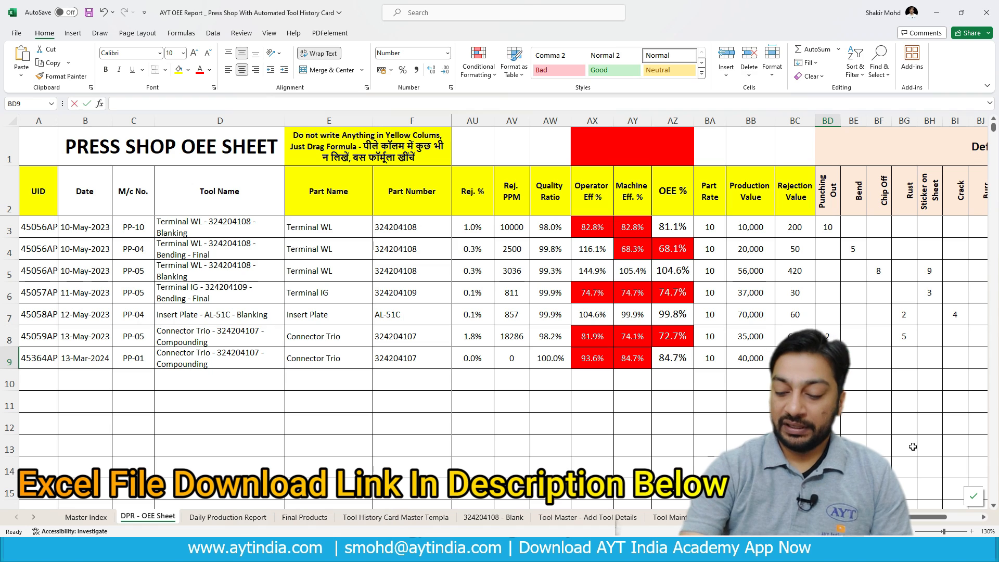
- Enter row 9's defect quantities as 5 for Punching Out and 10 for Sticker on Sheet
type("5")
key("Right")
key("Right")
key("Right")
key("Right")
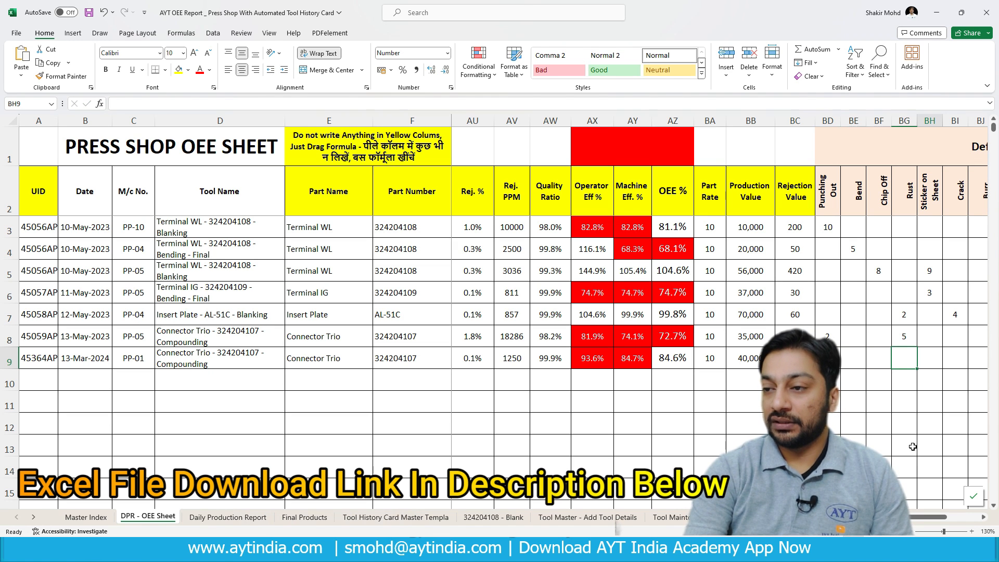
type("1")
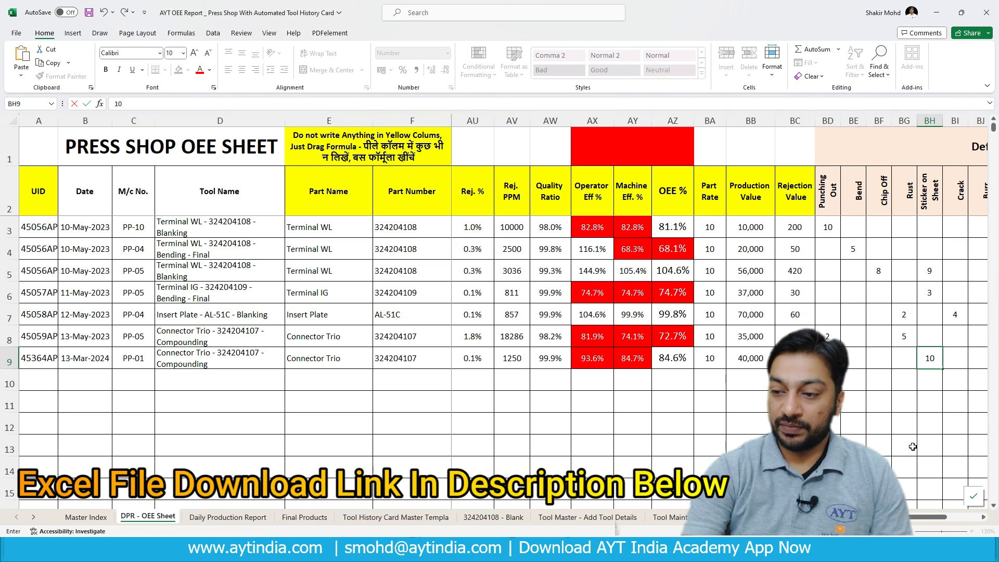
type("0")
- Review row 9's total rejection quantity, rejection percentage and PPM, quality ratio, operator and machine efficiency, OEE and part rate
key("Left")
key("Left")
key("Left")
key("Left")
key("Left")
key("Left")
key("Left")
key("Left")
key("Left")
key("Left")
key("Left")
key("Left")
key("Left")
key("Left")
key("Left")
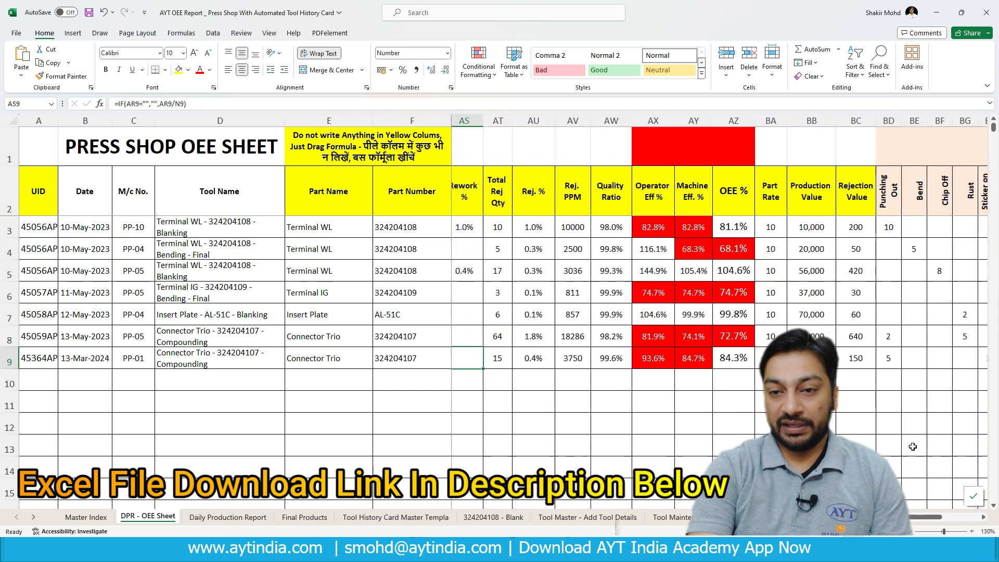
key("Left")
key("Right")
key("Right")
key("Right")
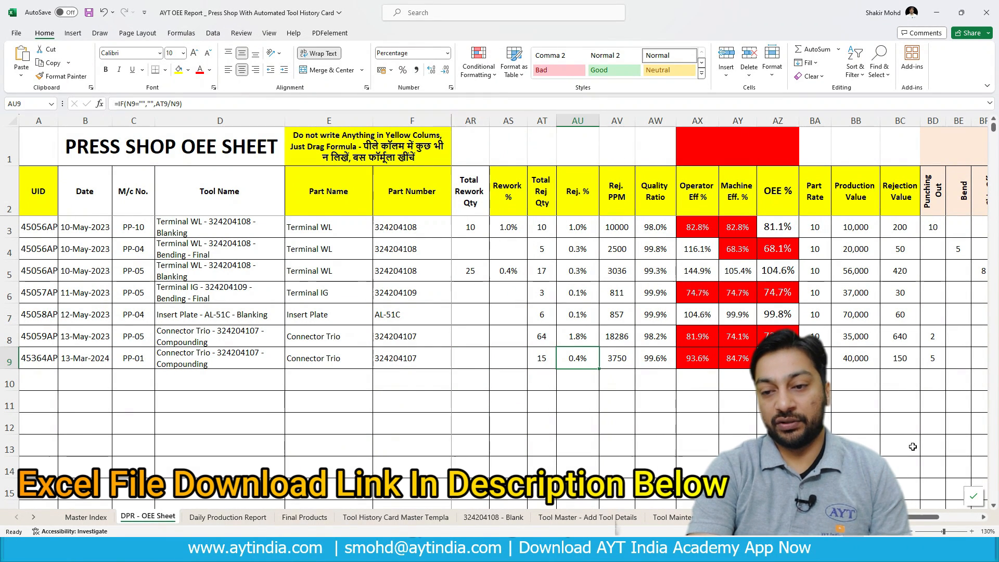
key("Right")
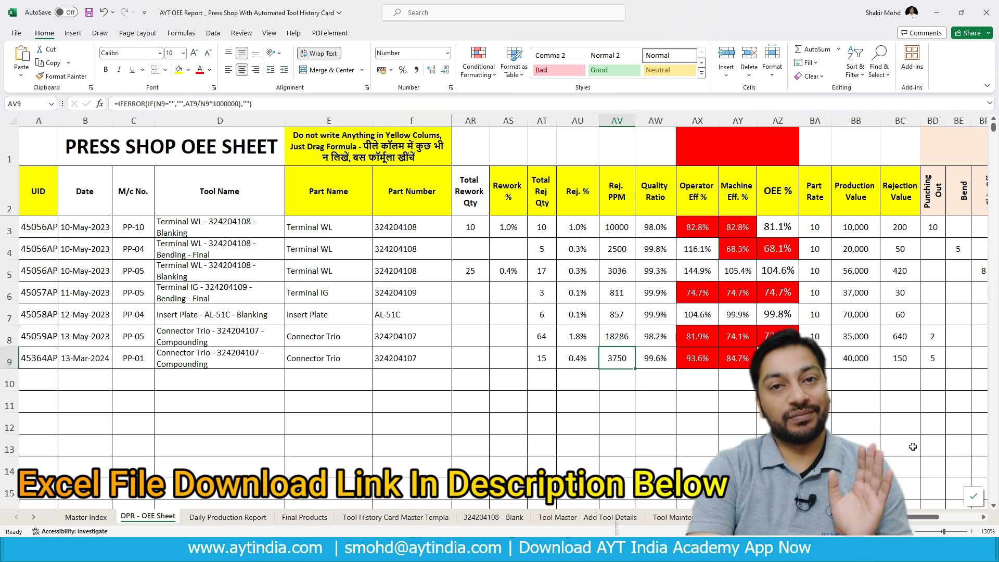
key("Right")
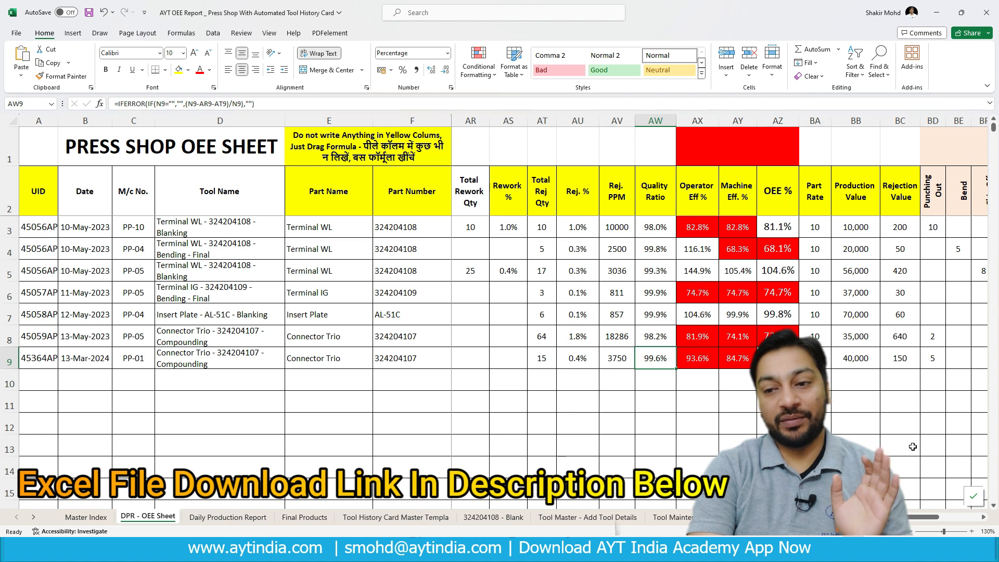
key("Right")
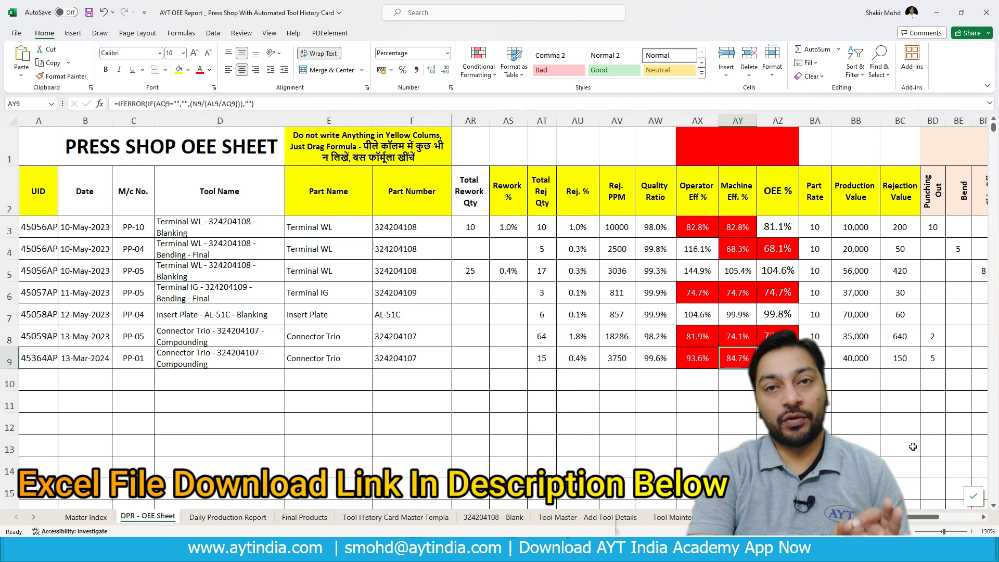
key("Right")
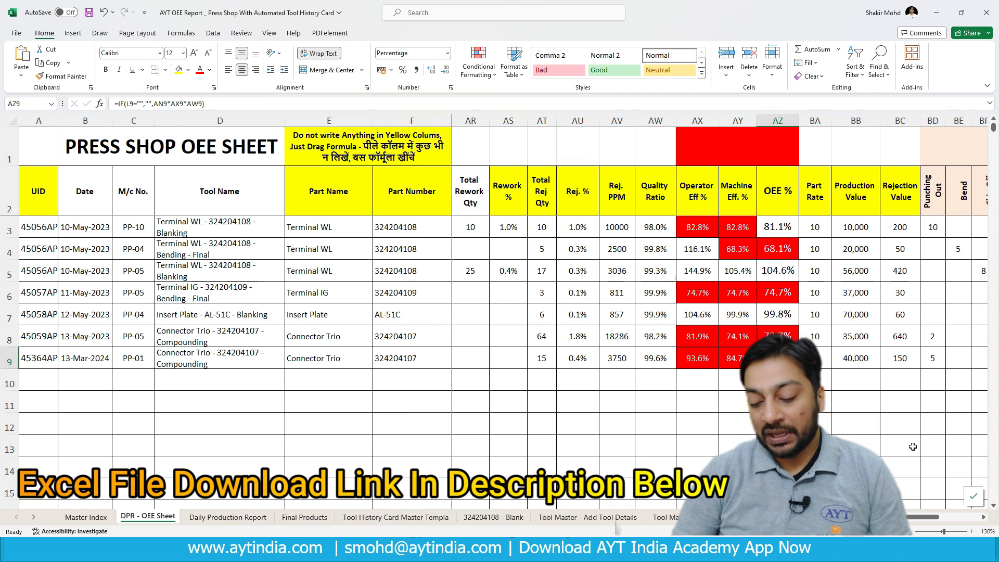
key("Right")
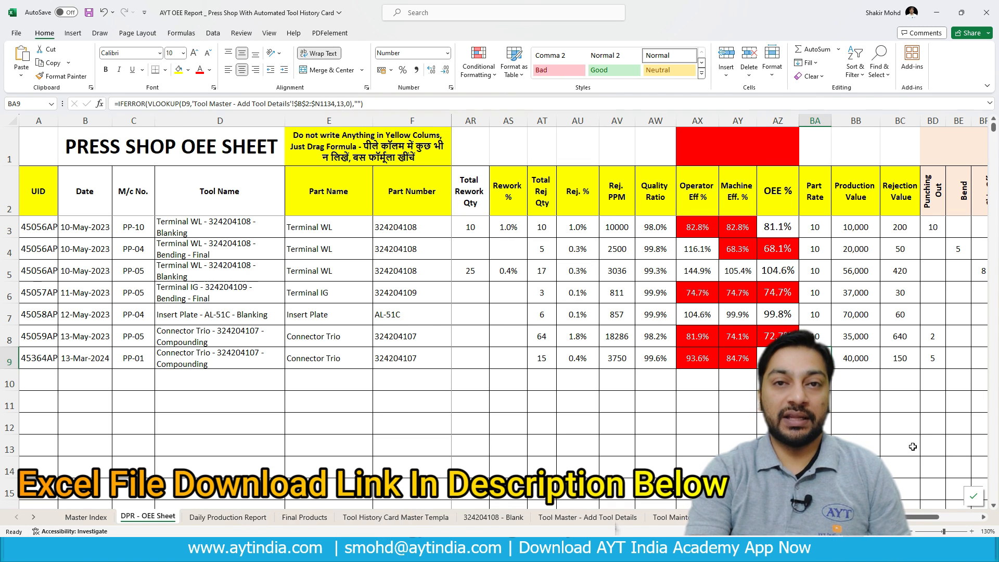